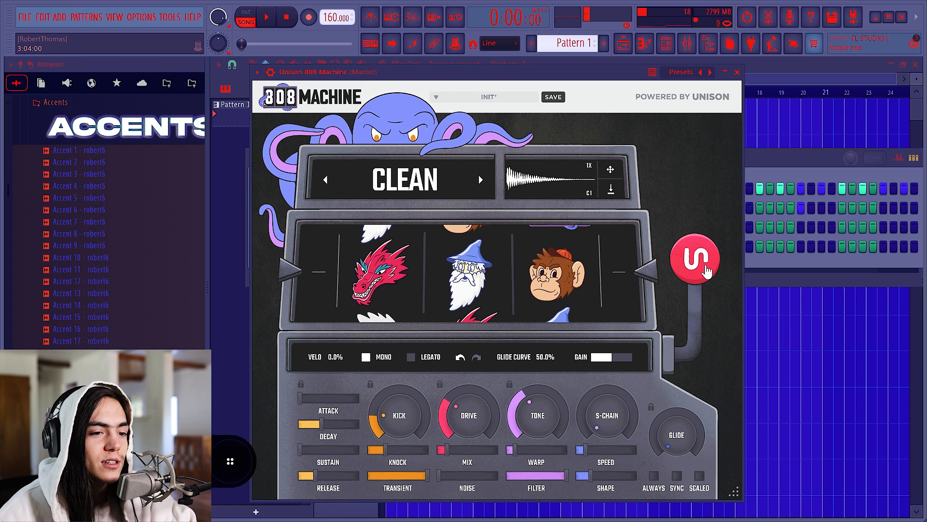
Step: Generate a new 808 in the Clean style and browse the 808s MIDI folder to 808 Midi 14
{"action": "left_click", "coordinate": [699, 269]}
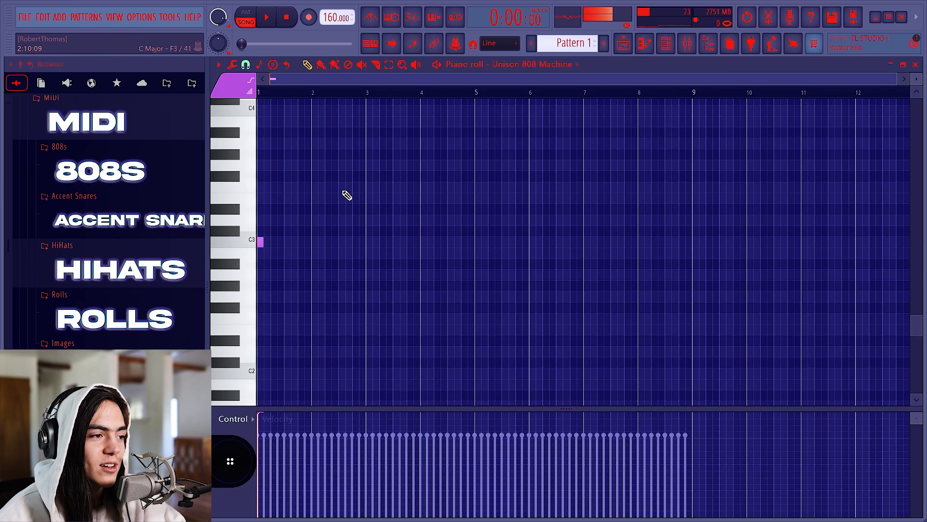
{"action": "left_click", "coordinate": [137, 180]}
{"action": "scroll", "coordinate": [95, 213], "scroll_direction": "down", "scroll_amount": 2}
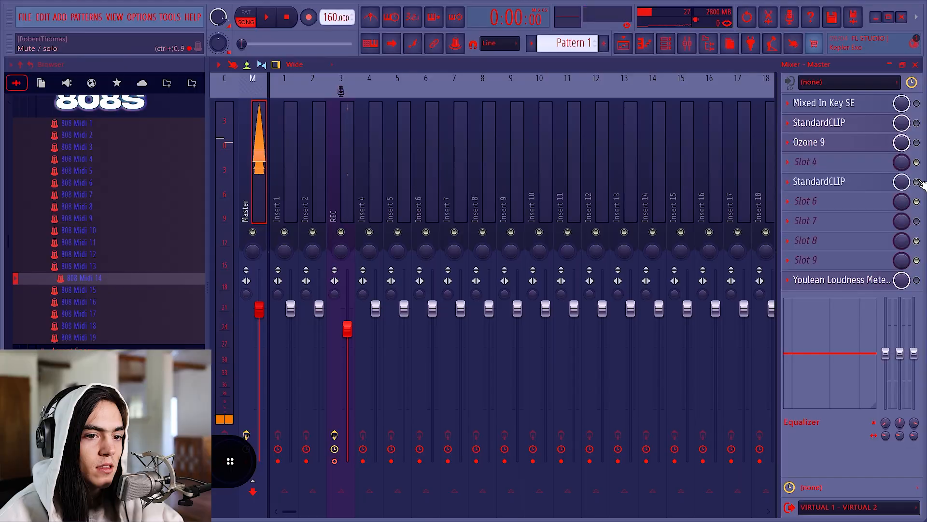
Step: Play the beat, show the channel rack and open the Unison 808 Machine channel's plugin window
{"action": "key", "text": "space"}
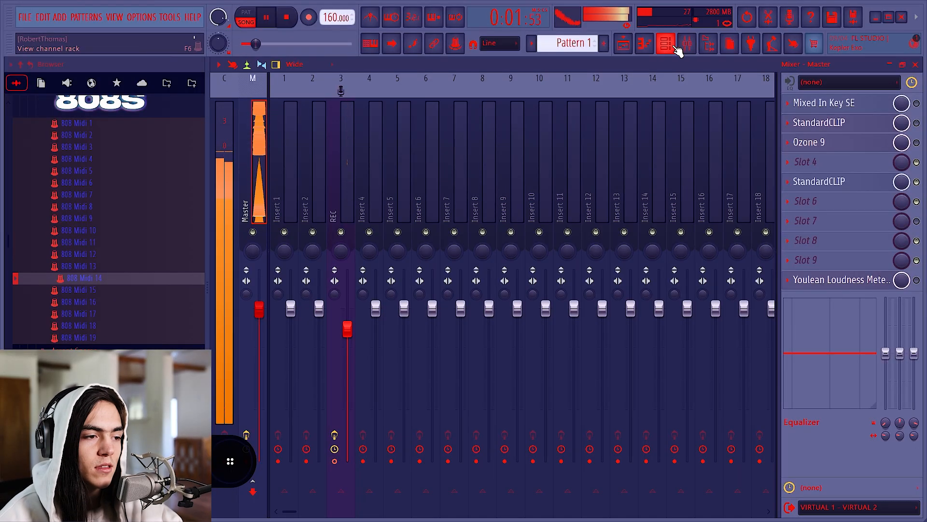
{"action": "left_click", "coordinate": [667, 43]}
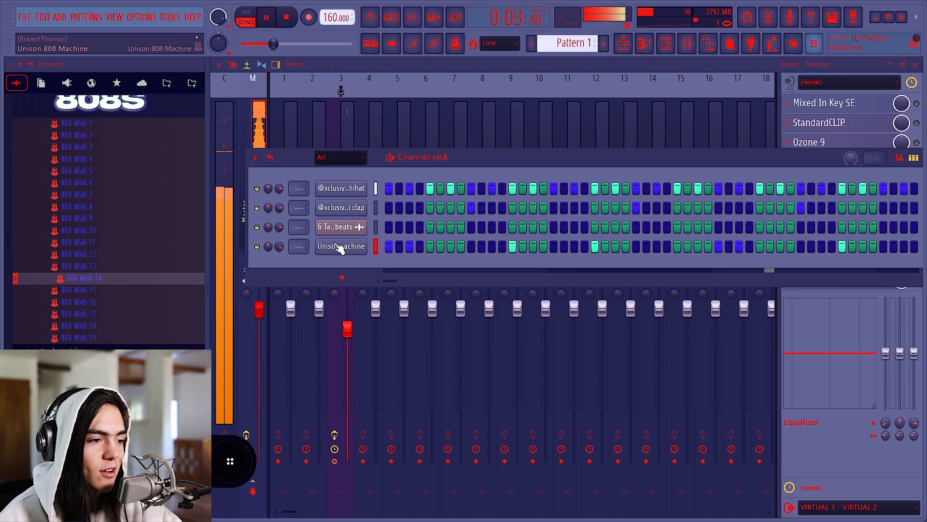
{"action": "left_click", "coordinate": [355, 247]}
{"action": "key", "text": "space"}
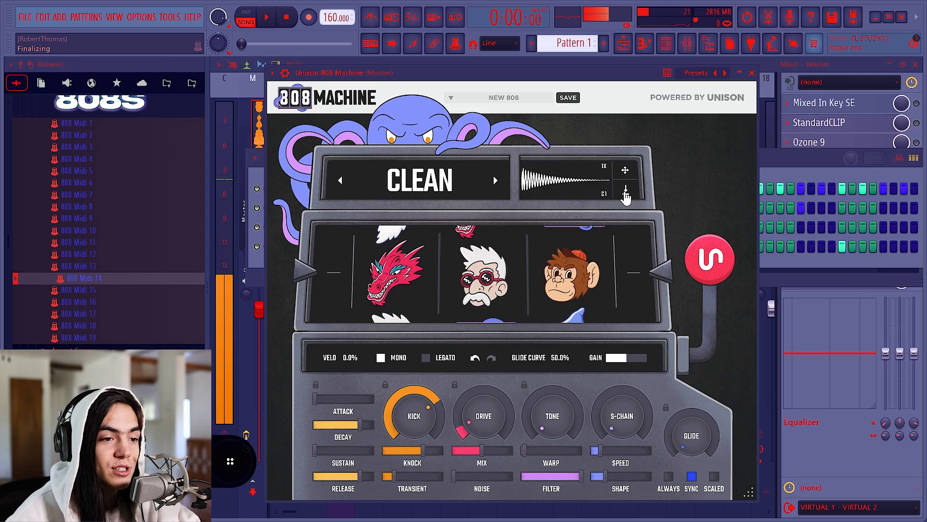
Step: Show where the generated 808 can be exported as a WAV file and cancel the export
{"action": "left_click", "coordinate": [625, 191]}
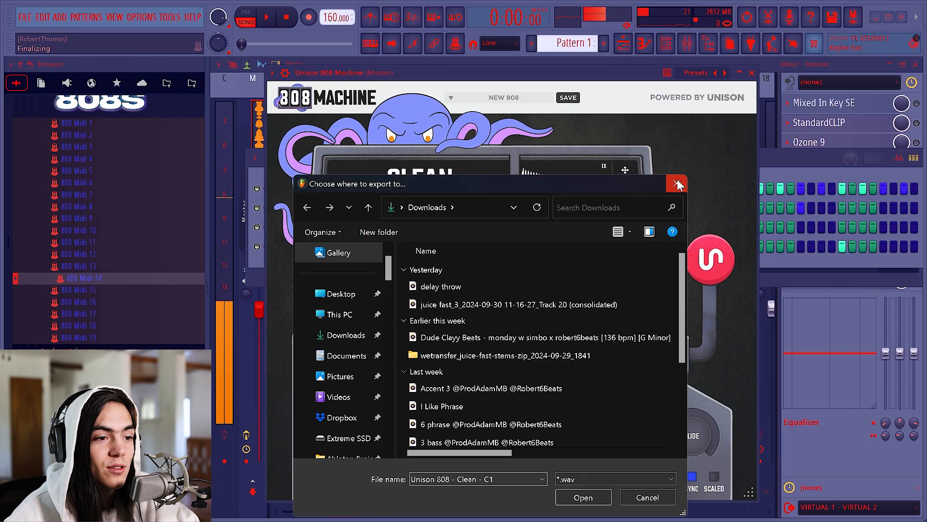
{"action": "left_click", "coordinate": [676, 182]}
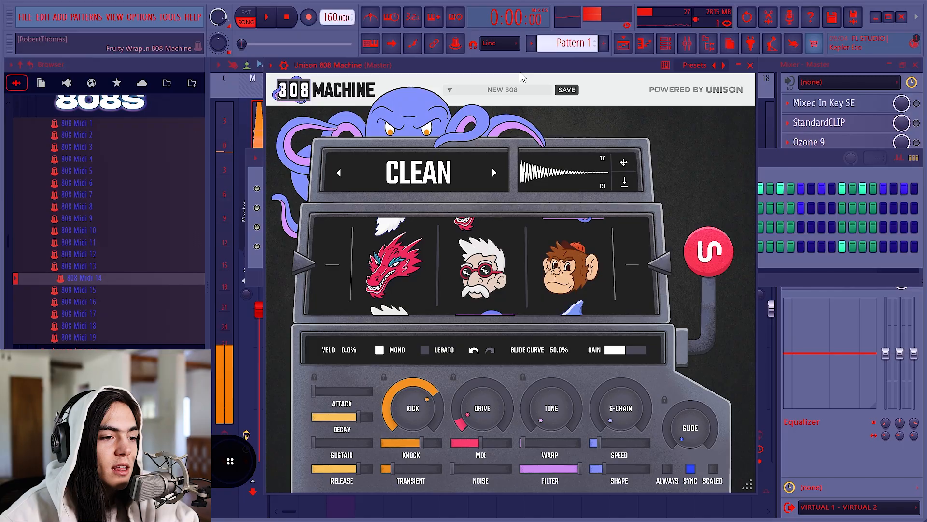
{"action": "left_click_drag", "start_coordinate": [521, 84], "coordinate": [521, 83]}
{"action": "left_click_drag", "start_coordinate": [487, 422], "coordinate": [488, 416]}
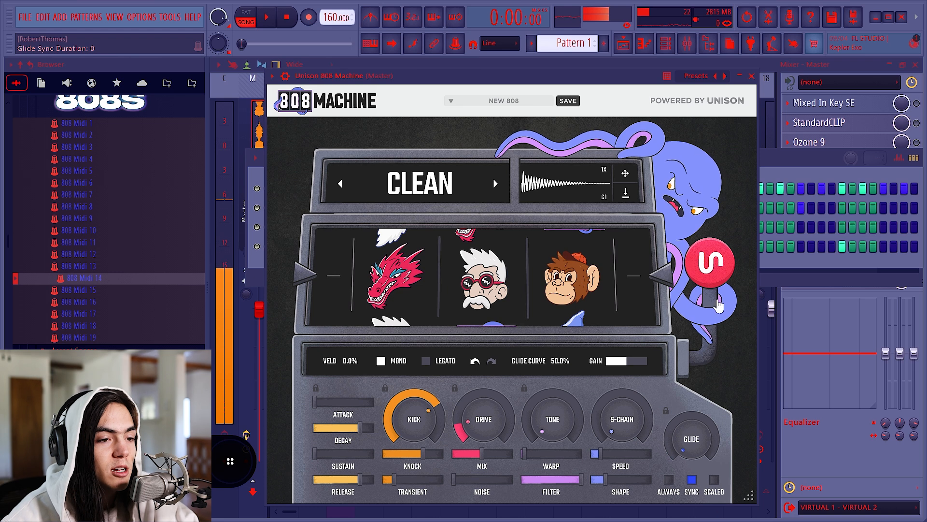
Step: Play the beat while raising the 808's Drive amount to its maximum
{"action": "mouse_move", "coordinate": [483, 72]}
{"action": "left_mouse_down"}
{"action": "mouse_move", "coordinate": [485, 61]}
{"action": "mouse_move", "coordinate": [494, 78]}
{"action": "mouse_move", "coordinate": [493, 69]}
{"action": "left_mouse_up"}
{"action": "key", "text": "space"}
{"action": "left_click_drag", "start_coordinate": [484, 404], "coordinate": [523, 217]}
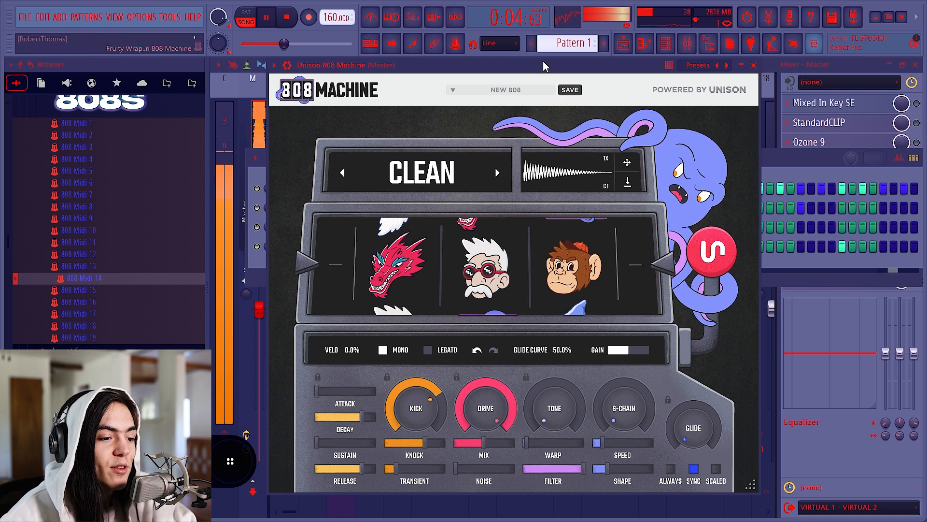
{"action": "left_click_drag", "start_coordinate": [544, 65], "coordinate": [542, 59]}
{"action": "key", "text": "space"}
Step: Raise the Drive Mix to its maximum, set the Drive amount to 52.4% and play the beat
{"action": "mouse_move", "coordinate": [480, 437]}
{"action": "left_mouse_down"}
{"action": "mouse_move", "coordinate": [510, 437]}
{"action": "mouse_move", "coordinate": [487, 440]}
{"action": "left_mouse_up"}
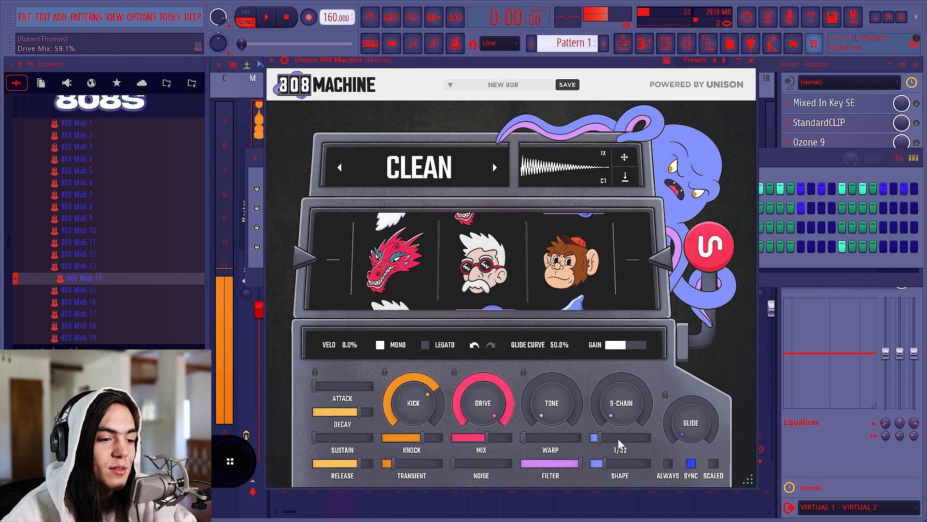
{"action": "left_click_drag", "start_coordinate": [496, 440], "coordinate": [463, 441]}
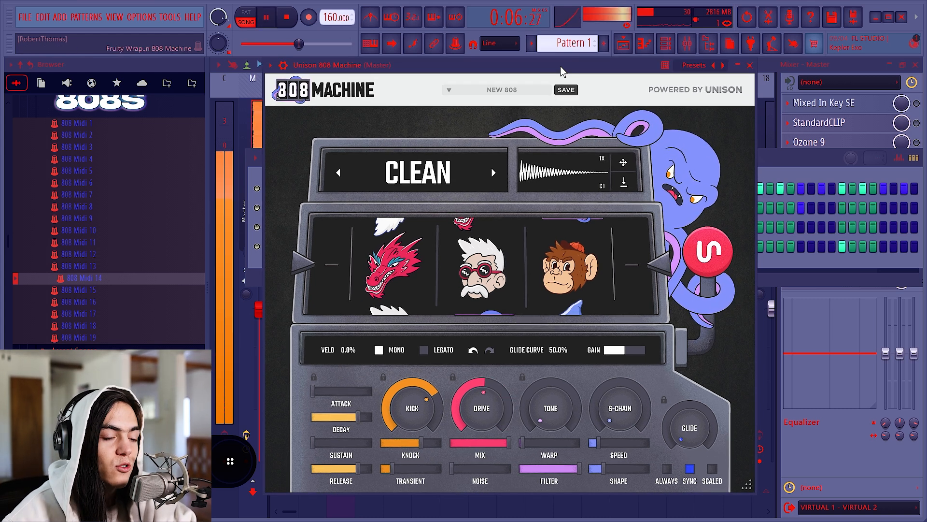
{"action": "left_click_drag", "start_coordinate": [621, 65], "coordinate": [614, 72]}
{"action": "key", "text": "space"}
{"action": "mouse_move", "coordinate": [478, 409]}
{"action": "left_mouse_down"}
{"action": "mouse_move", "coordinate": [474, 470]}
{"action": "mouse_move", "coordinate": [493, 360]}
{"action": "mouse_move", "coordinate": [488, 421]}
{"action": "left_mouse_up"}
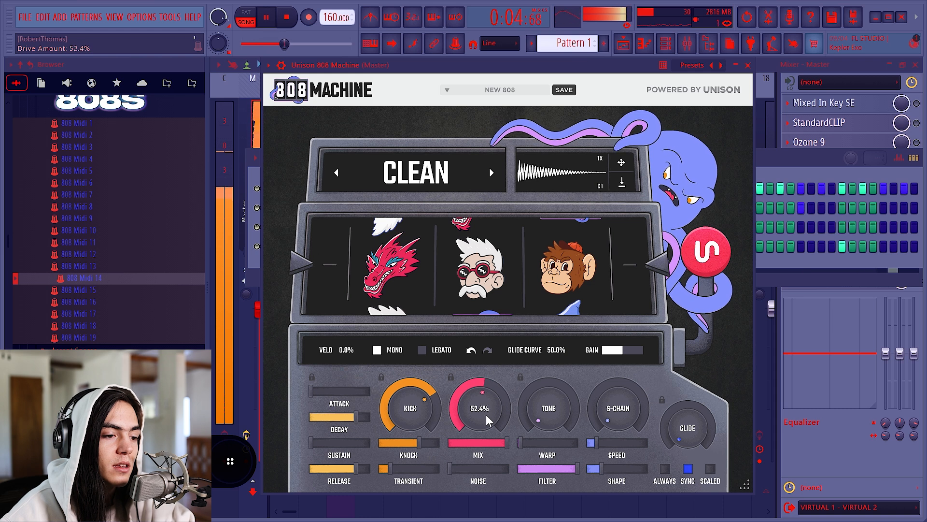
{"action": "key", "text": "space"}
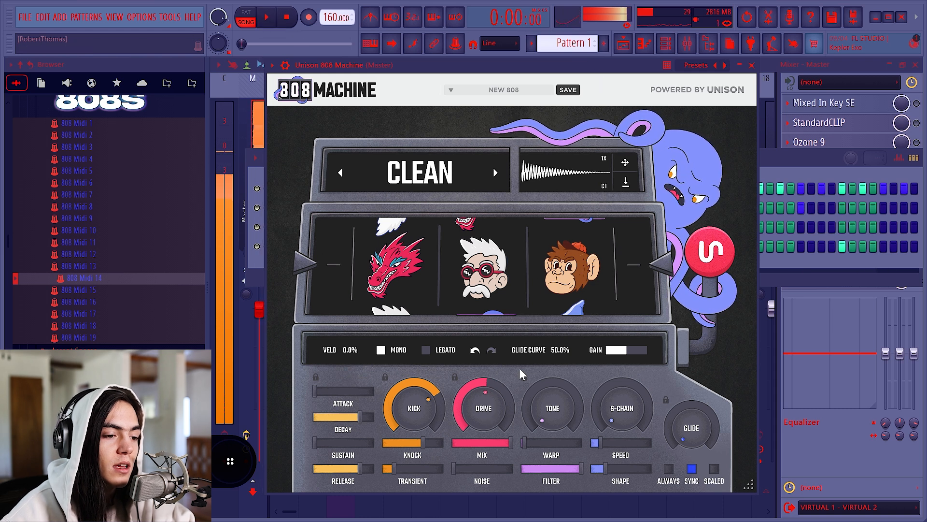
Step: Play the beat again and lower the Drive Mix to slightly more than half
{"action": "left_click_drag", "start_coordinate": [544, 62], "coordinate": [546, 63]}
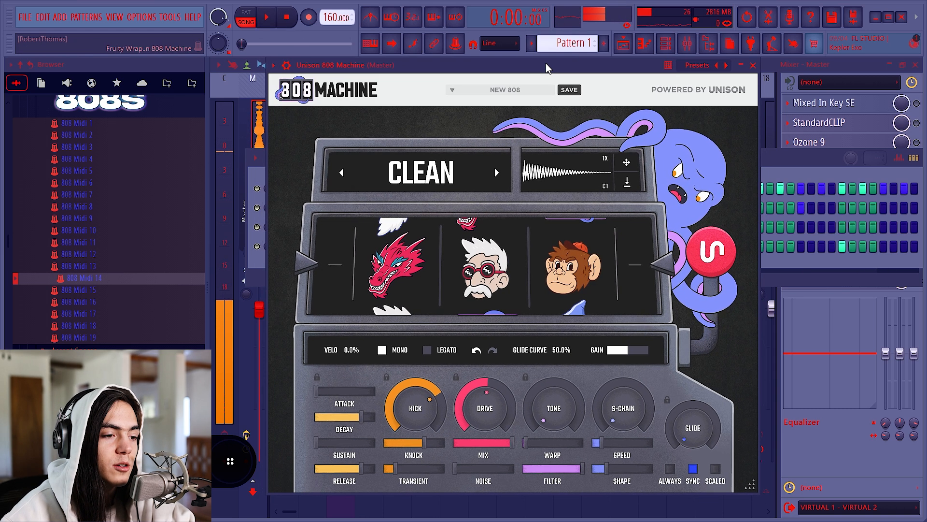
{"action": "key", "text": "space"}
{"action": "left_click_drag", "start_coordinate": [496, 444], "coordinate": [486, 451]}
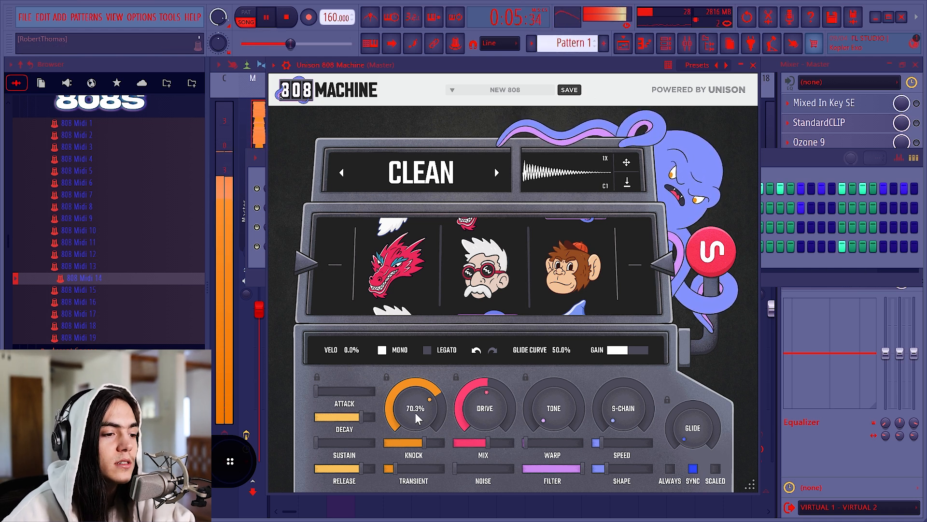
Step: Set the Kick to 100%, Knock to its maximum and Transient to 15.0%, and play the beat
{"action": "left_click_drag", "start_coordinate": [427, 407], "coordinate": [427, 387]}
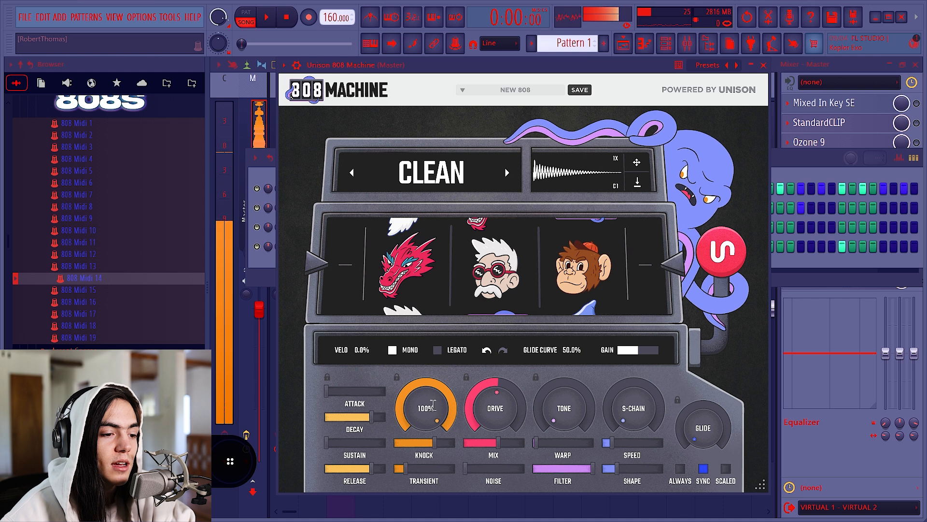
{"action": "left_click_drag", "start_coordinate": [435, 443], "coordinate": [455, 444]}
{"action": "mouse_move", "coordinate": [406, 470]}
{"action": "left_mouse_down"}
{"action": "mouse_move", "coordinate": [495, 471]}
{"action": "mouse_move", "coordinate": [405, 468]}
{"action": "left_mouse_up"}
{"action": "key", "text": "space"}
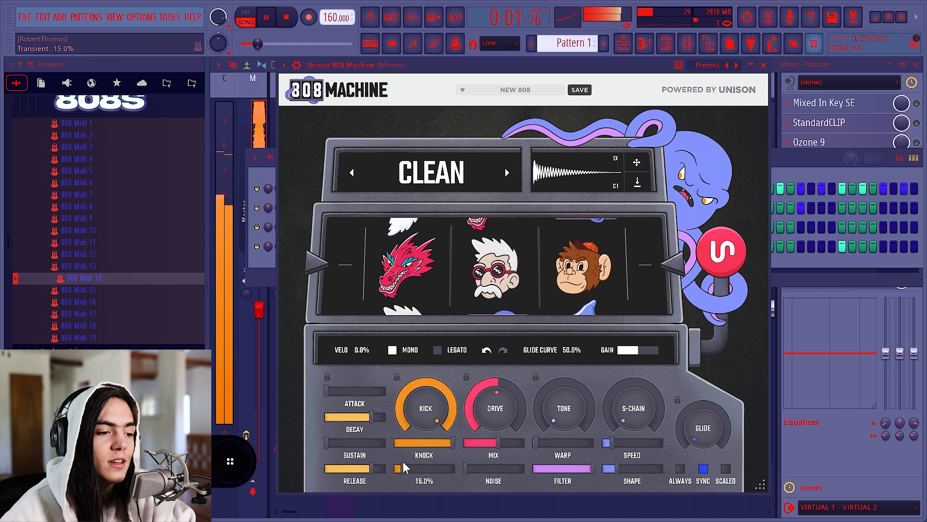
Step: Lower the Knock to about two thirds, raise the Transient to just under half and reduce the Kick to about 1.4%
{"action": "mouse_move", "coordinate": [452, 443]}
{"action": "left_mouse_down"}
{"action": "mouse_move", "coordinate": [427, 444]}
{"action": "mouse_move", "coordinate": [435, 443]}
{"action": "left_mouse_up"}
{"action": "left_click_drag", "start_coordinate": [404, 474], "coordinate": [422, 469]}
{"action": "left_click_drag", "start_coordinate": [442, 395], "coordinate": [441, 520]}
{"action": "left_click_drag", "start_coordinate": [407, 395], "coordinate": [402, 421]}
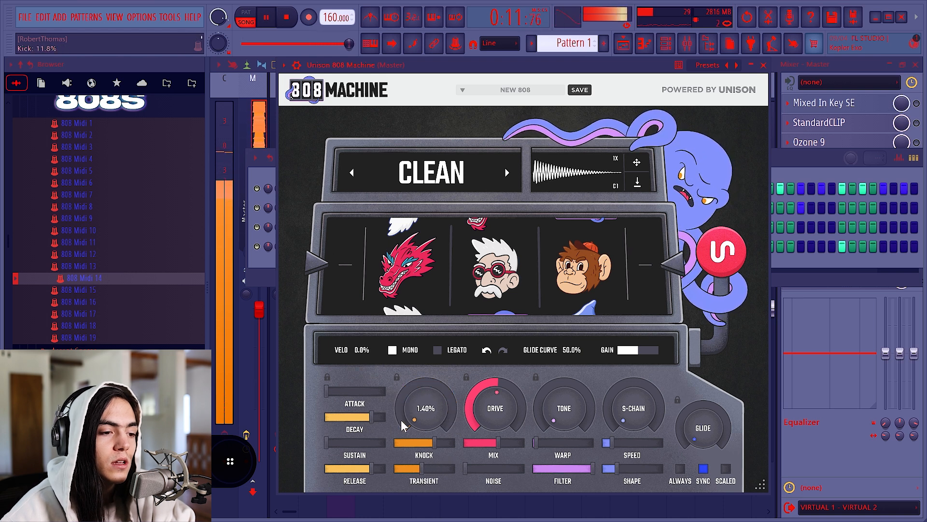
{"action": "left_click_drag", "start_coordinate": [494, 68], "coordinate": [525, 80]}
{"action": "key", "text": "space"}
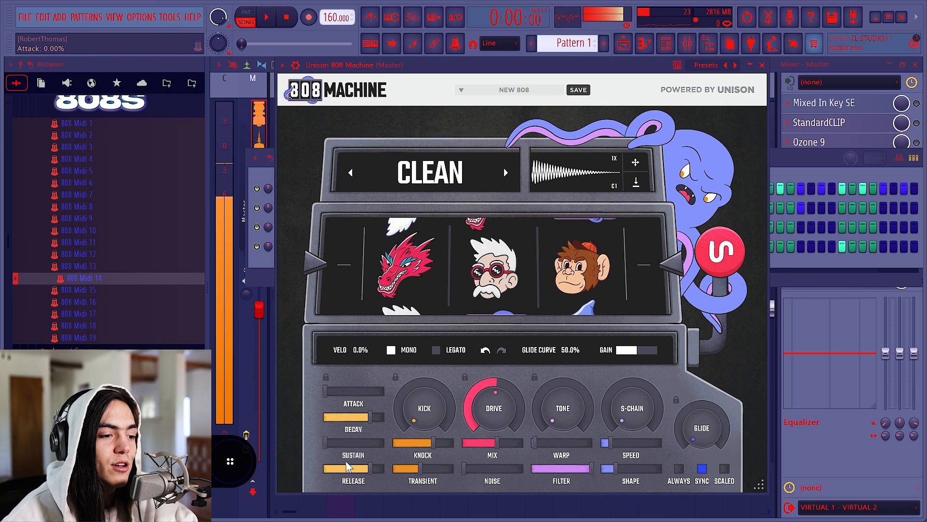
Step: Try the Sustain at 100%, return it to its minimum and touch up the Decay
{"action": "left_click_drag", "start_coordinate": [328, 450], "coordinate": [386, 442]}
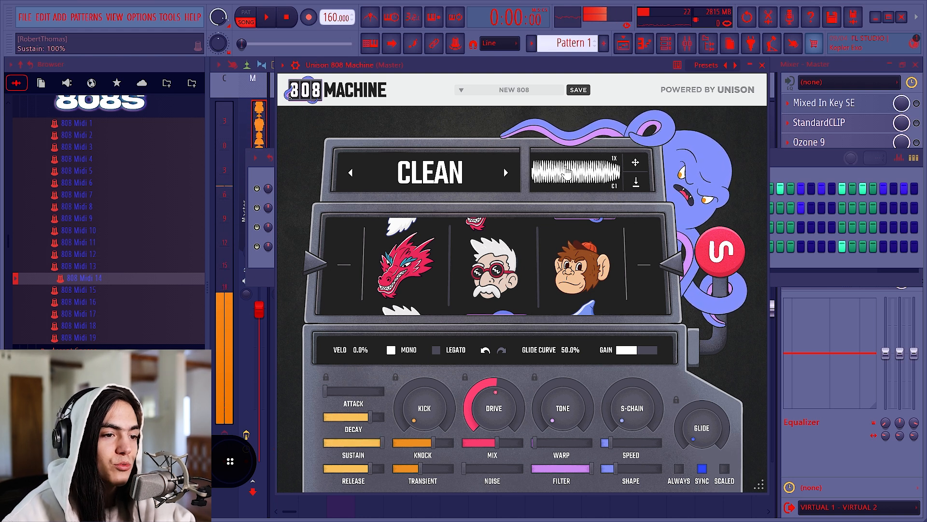
{"action": "left_click_drag", "start_coordinate": [381, 443], "coordinate": [323, 443]}
{"action": "mouse_move", "coordinate": [371, 419]}
{"action": "left_mouse_down"}
{"action": "mouse_move", "coordinate": [324, 417]}
{"action": "mouse_move", "coordinate": [373, 418]}
{"action": "left_mouse_up"}
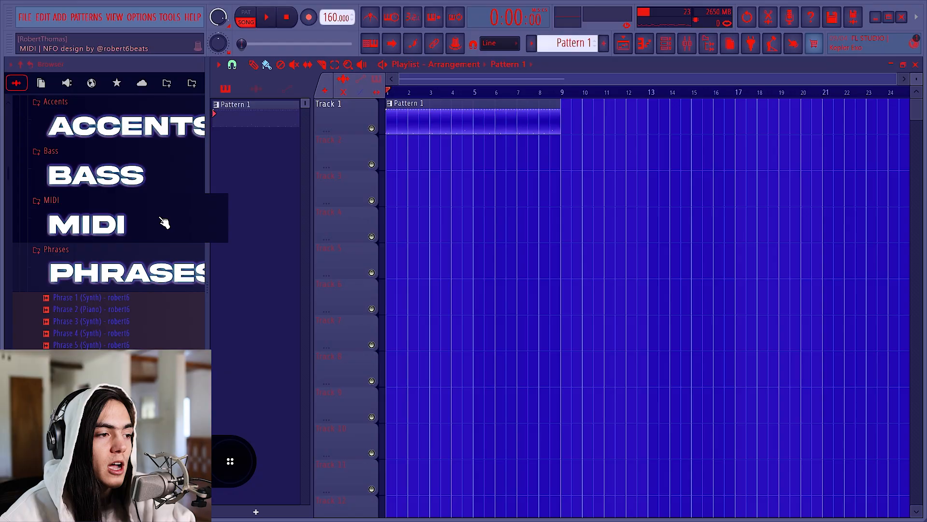
Step: Load HiHat Midi 36 from the HiHats MIDI folder into the hi-hat channel's piano roll and play it
{"action": "scroll", "coordinate": [165, 232], "scroll_direction": "up", "scroll_amount": 5}
{"action": "scroll", "coordinate": [159, 252], "scroll_direction": "down", "scroll_amount": 5}
{"action": "left_click", "coordinate": [124, 214]}
{"action": "left_click", "coordinate": [116, 193]}
{"action": "scroll", "coordinate": [113, 192], "scroll_direction": "down", "scroll_amount": 2}
{"action": "scroll", "coordinate": [103, 234], "scroll_direction": "down", "scroll_amount": 6}
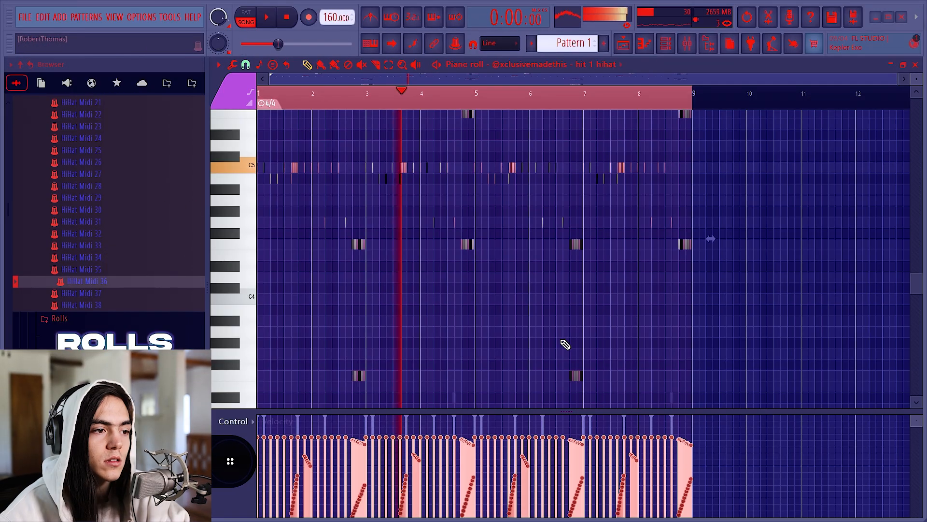
{"action": "key", "text": "space"}
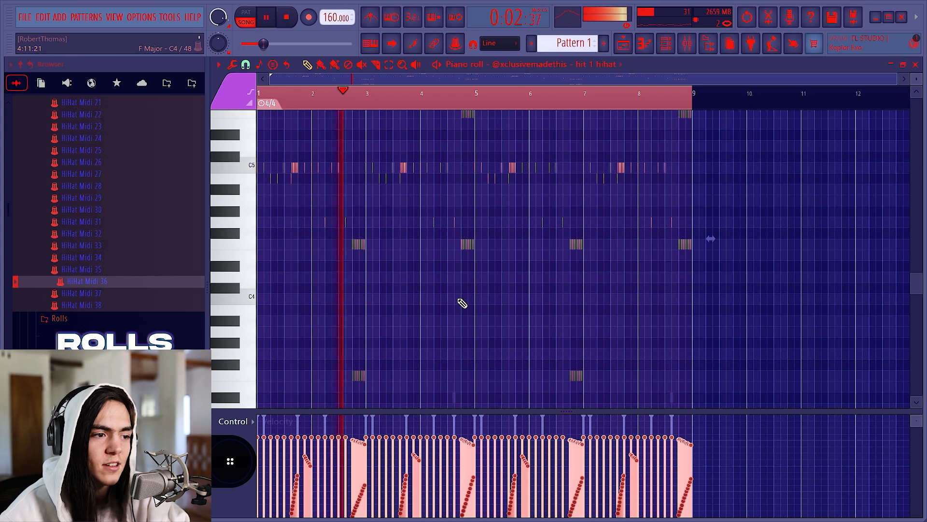
{"action": "scroll", "coordinate": [454, 291], "scroll_direction": "down", "scroll_amount": 1}
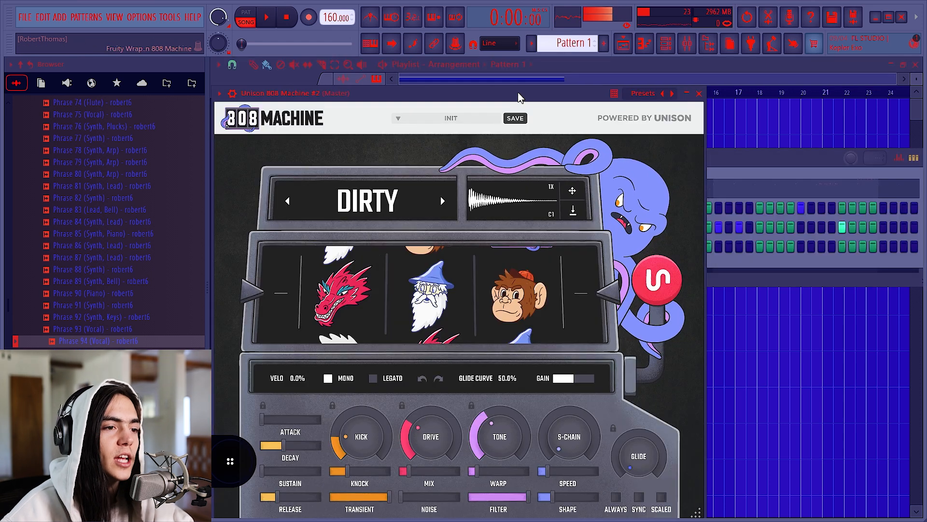
Step: Cycle through the styles of the second 808 Machine to Unique and fine-tune the gain of the generated 808
{"action": "left_click_drag", "start_coordinate": [517, 91], "coordinate": [560, 83]}
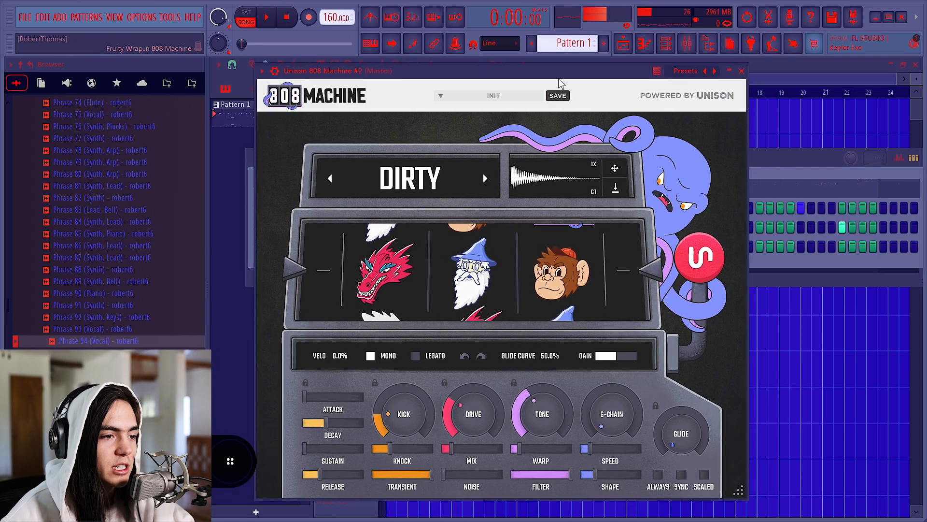
{"action": "left_click", "coordinate": [483, 184]}
{"action": "left_click", "coordinate": [483, 184]}
{"action": "left_click", "coordinate": [484, 184]}
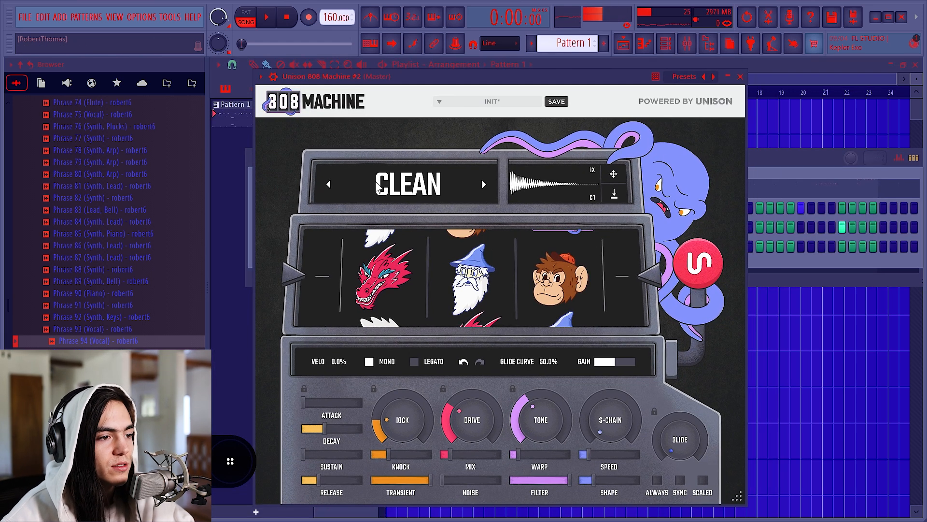
{"action": "left_click", "coordinate": [325, 185]}
{"action": "left_click", "coordinate": [489, 186]}
{"action": "left_click", "coordinate": [489, 186]}
{"action": "left_click", "coordinate": [484, 184]}
{"action": "left_click", "coordinate": [484, 184]}
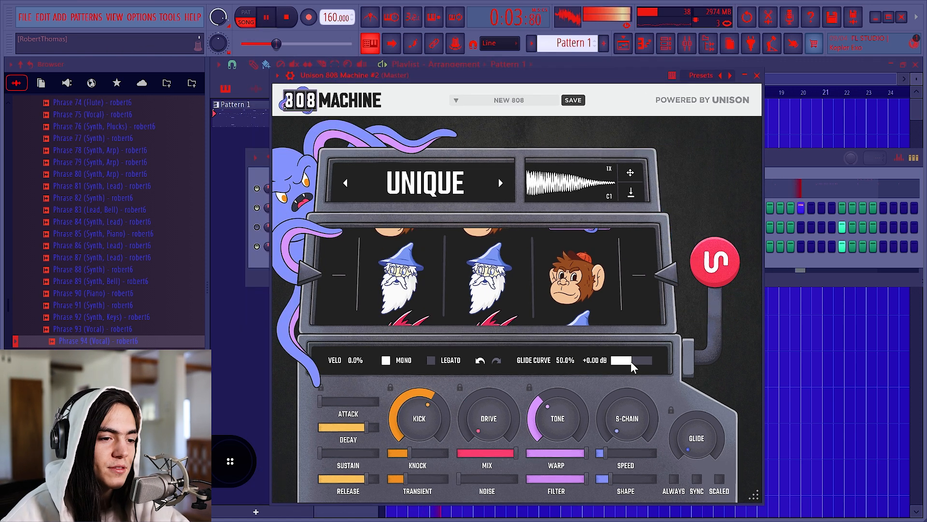
{"action": "left_click_drag", "start_coordinate": [632, 363], "coordinate": [635, 363]}
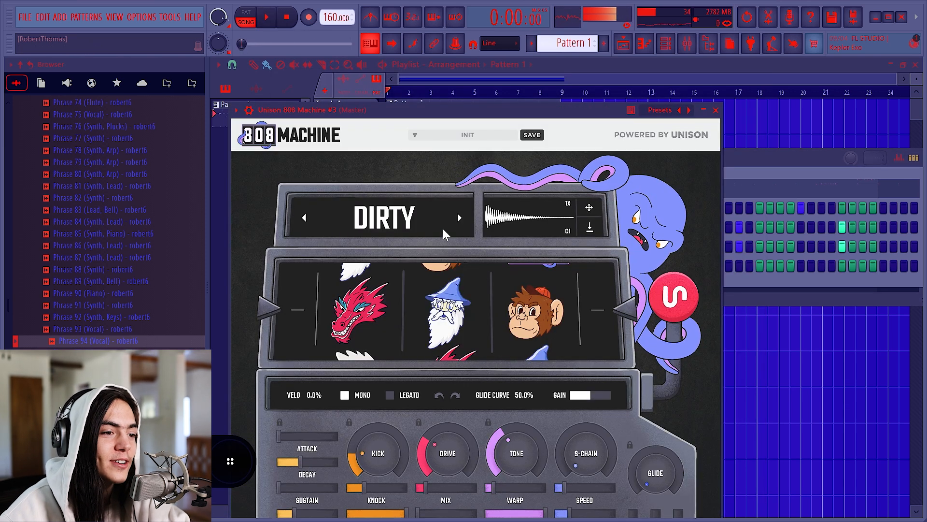
Step: Step through the styles of the third 808 Machine and choose Aggressive
{"action": "left_click", "coordinate": [459, 219]}
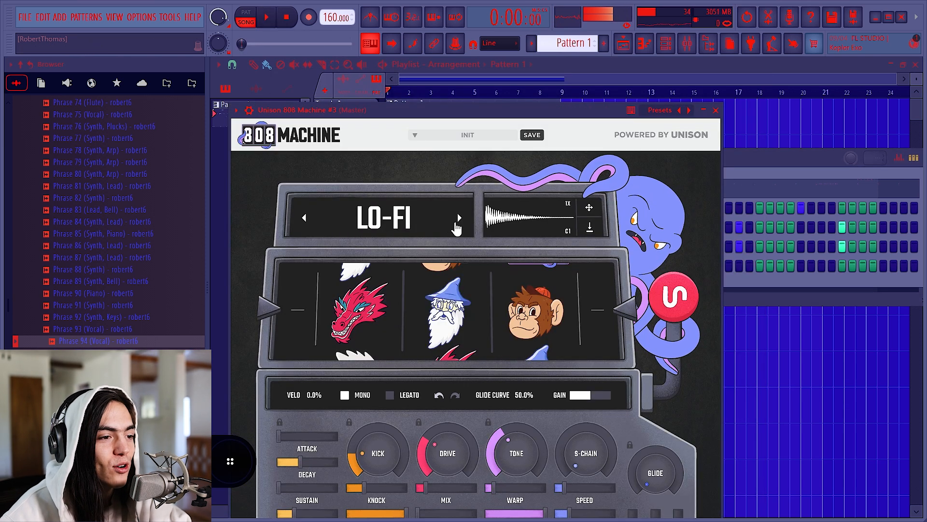
{"action": "left_click", "coordinate": [458, 221]}
{"action": "left_click", "coordinate": [304, 218]}
{"action": "left_click", "coordinate": [305, 218]}
{"action": "left_click", "coordinate": [304, 218]}
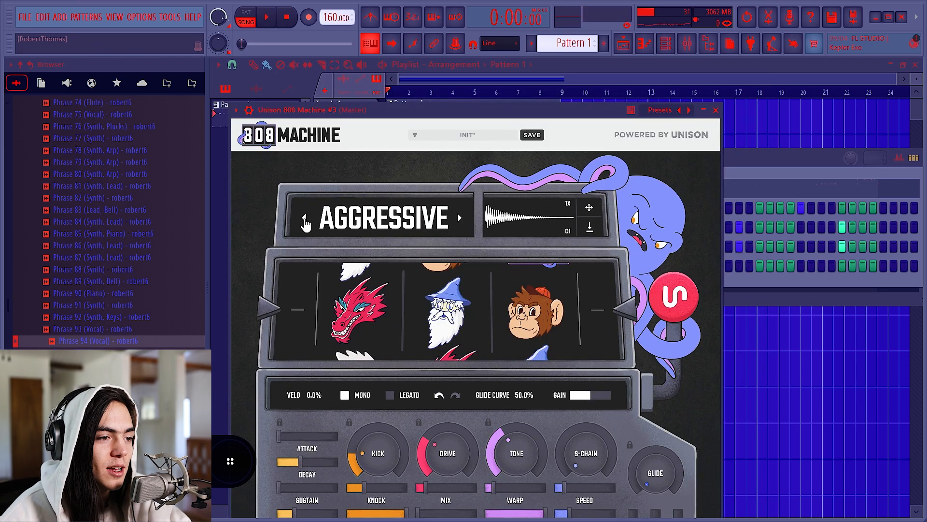
{"action": "left_click", "coordinate": [459, 218]}
{"action": "left_click", "coordinate": [459, 218]}
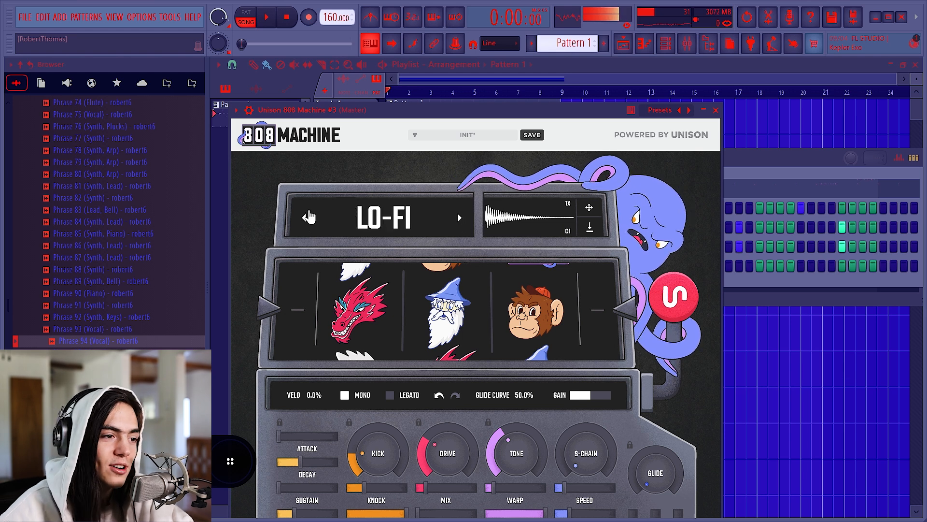
{"action": "left_click", "coordinate": [459, 219]}
{"action": "left_click", "coordinate": [459, 218]}
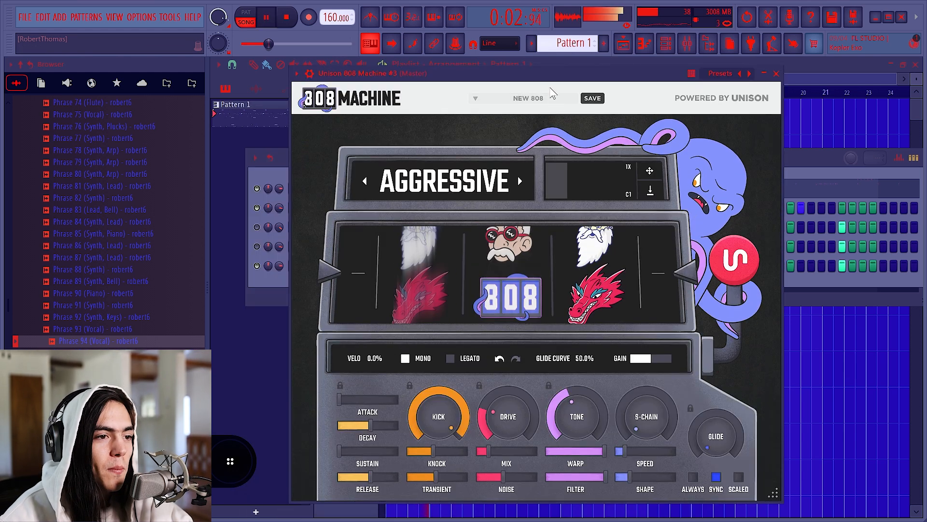
Step: Generate another Aggressive 808 in the third 808 Machine and play the beat with it
{"action": "left_click_drag", "start_coordinate": [552, 72], "coordinate": [526, 76]}
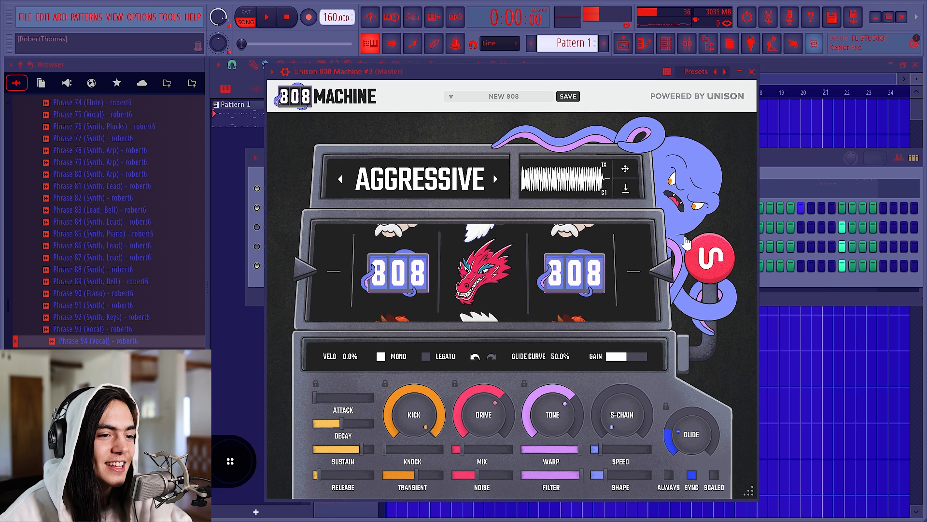
{"action": "left_click", "coordinate": [686, 243]}
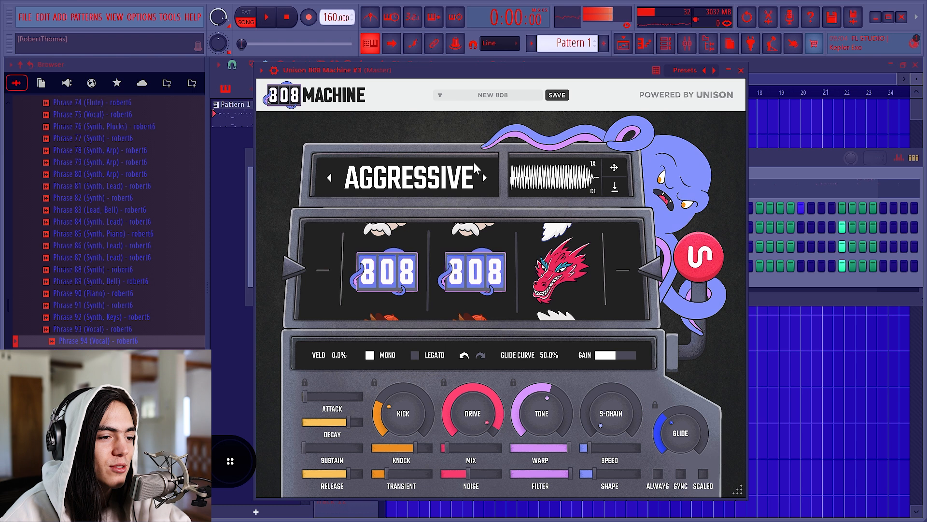
{"action": "key", "text": "space"}
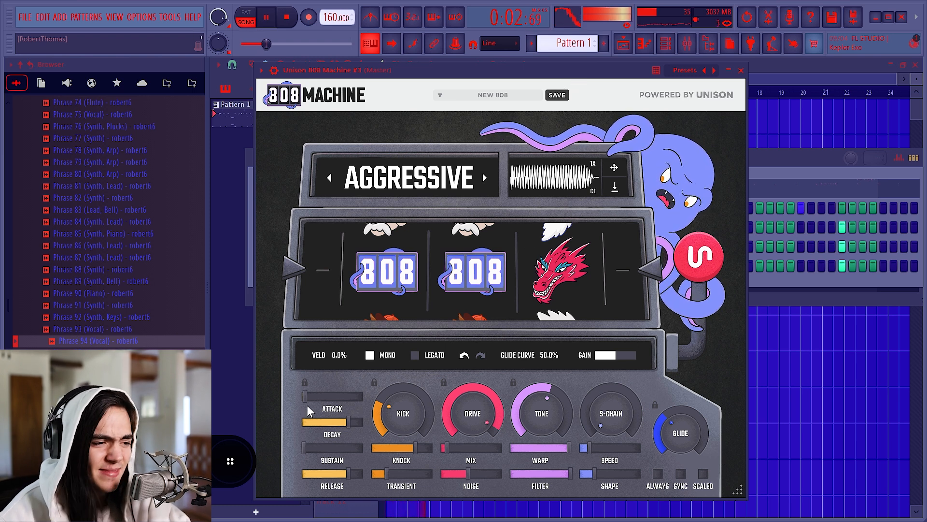
Step: Raise the attack of the third 808 Machine slightly, stop playback and close the plugin
{"action": "left_click_drag", "start_coordinate": [305, 404], "coordinate": [308, 403]}
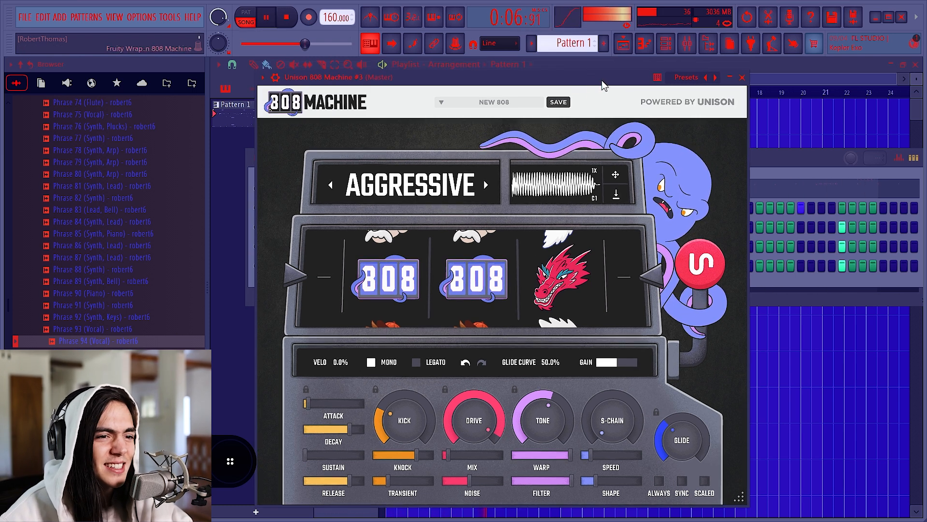
{"action": "key", "text": "space"}
{"action": "left_click", "coordinate": [742, 78]}
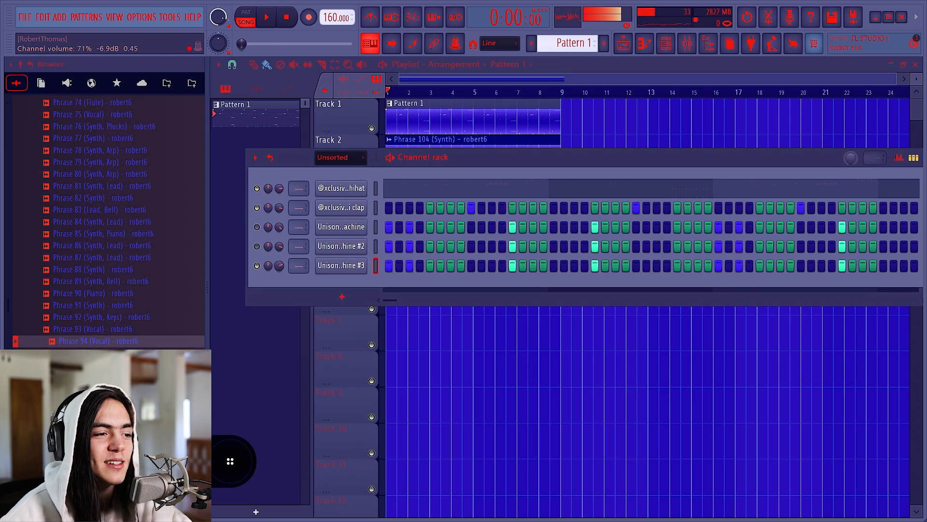
{"action": "left_click", "coordinate": [348, 267]}
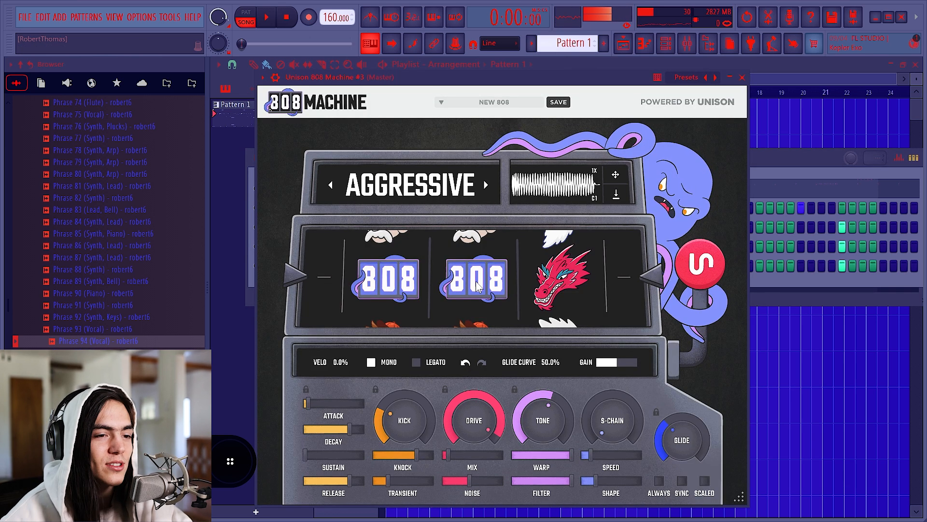
{"action": "left_click", "coordinate": [742, 78]}
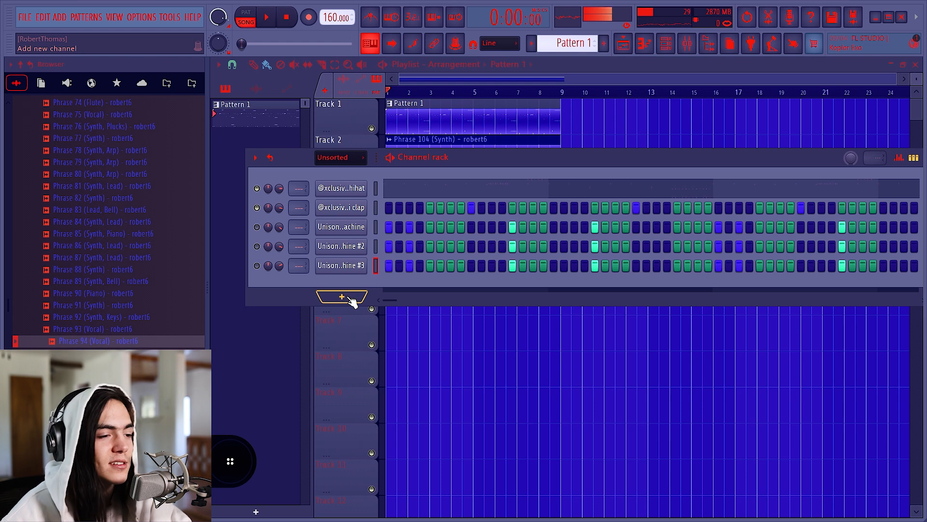
Step: Add a fourth 808 Machine channel with the same pattern and set its style to Lo-Fi
{"action": "left_click", "coordinate": [350, 296]}
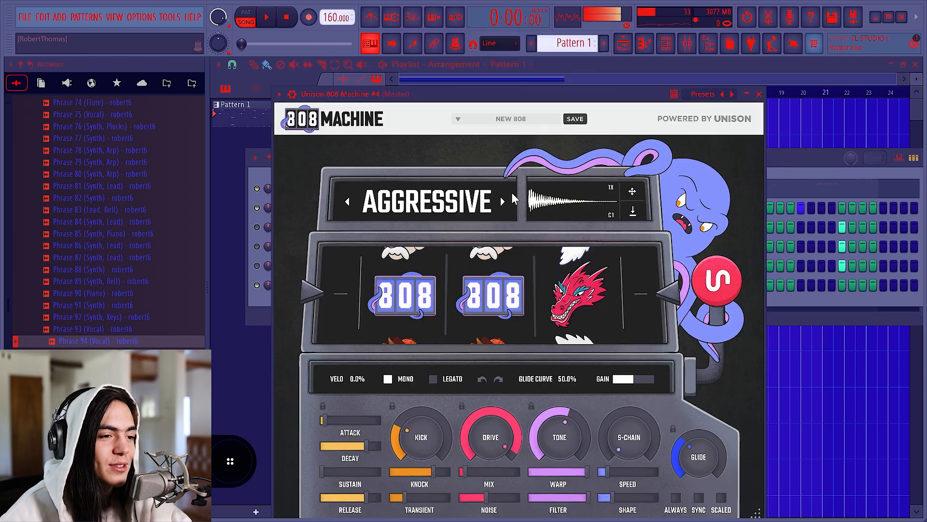
{"action": "left_click", "coordinate": [503, 200]}
{"action": "left_click", "coordinate": [502, 201]}
{"action": "left_click", "coordinate": [502, 201]}
Step: Play the beat and generate another Lo-Fi 808 in the fourth 808 Machine
{"action": "key", "text": "space"}
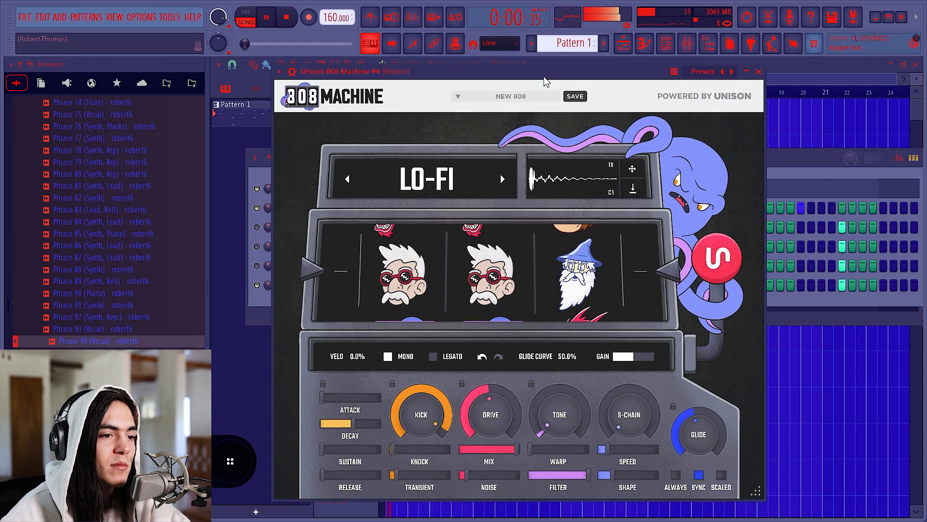
{"action": "left_click", "coordinate": [730, 265]}
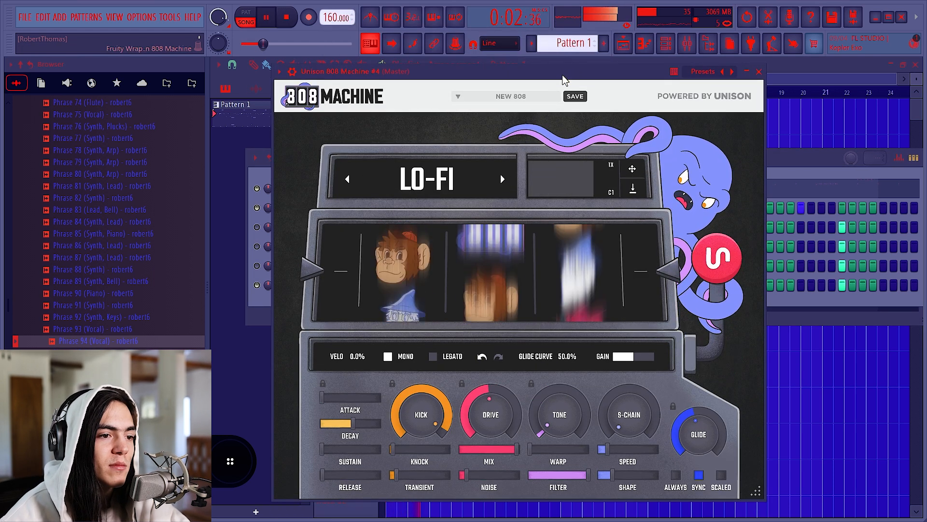
{"action": "left_click_drag", "start_coordinate": [561, 83], "coordinate": [520, 76]}
{"action": "left_click_drag", "start_coordinate": [519, 75], "coordinate": [553, 87]}
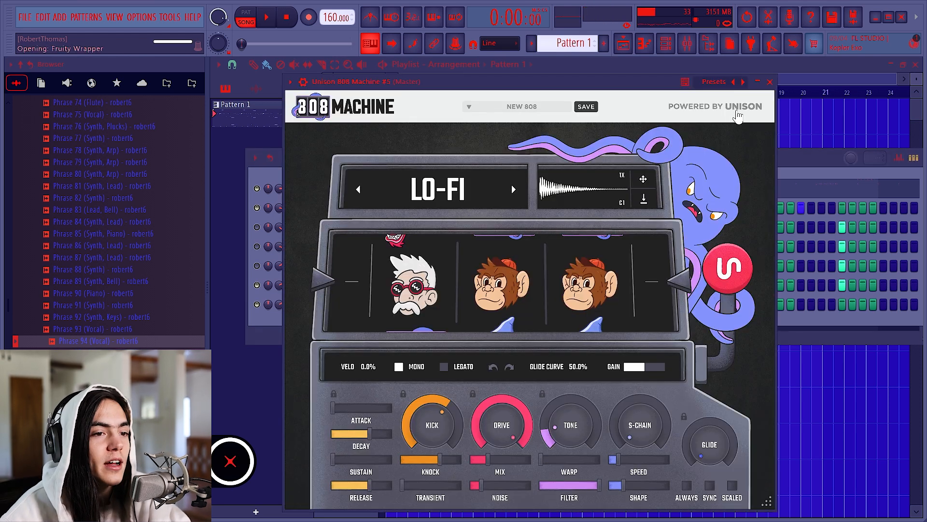
Step: Cycle through the styles of the fifth 808 Machine to Dirty
{"action": "left_click", "coordinate": [514, 191]}
{"action": "left_click", "coordinate": [514, 191]}
{"action": "left_click", "coordinate": [514, 191]}
{"action": "left_click", "coordinate": [514, 190]}
{"action": "left_click", "coordinate": [514, 191]}
{"action": "left_click", "coordinate": [514, 191]}
{"action": "left_click", "coordinate": [515, 193]}
{"action": "left_click", "coordinate": [515, 192]}
{"action": "left_click", "coordinate": [514, 192]}
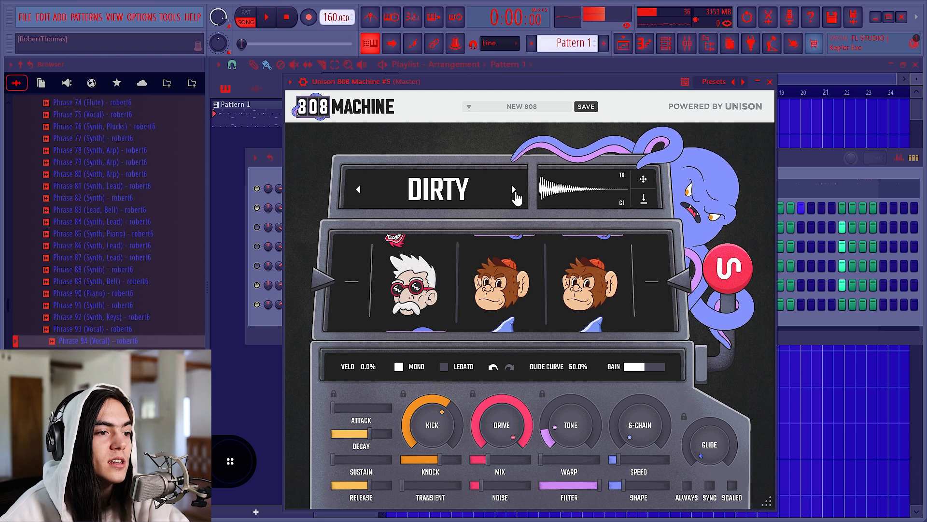
Step: Play the beat with the fifth 808 Machine's Dirty 808 and turn up its drive
{"action": "key", "text": "space"}
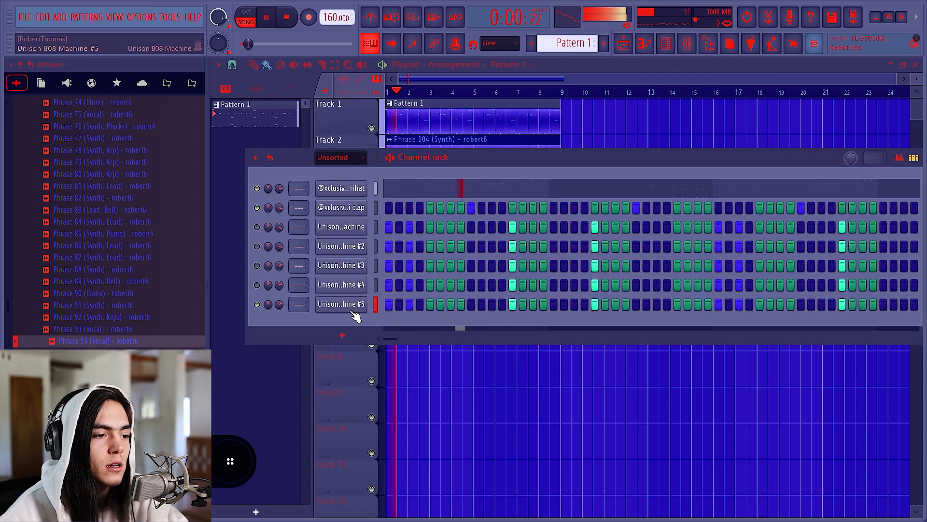
{"action": "left_click", "coordinate": [350, 309]}
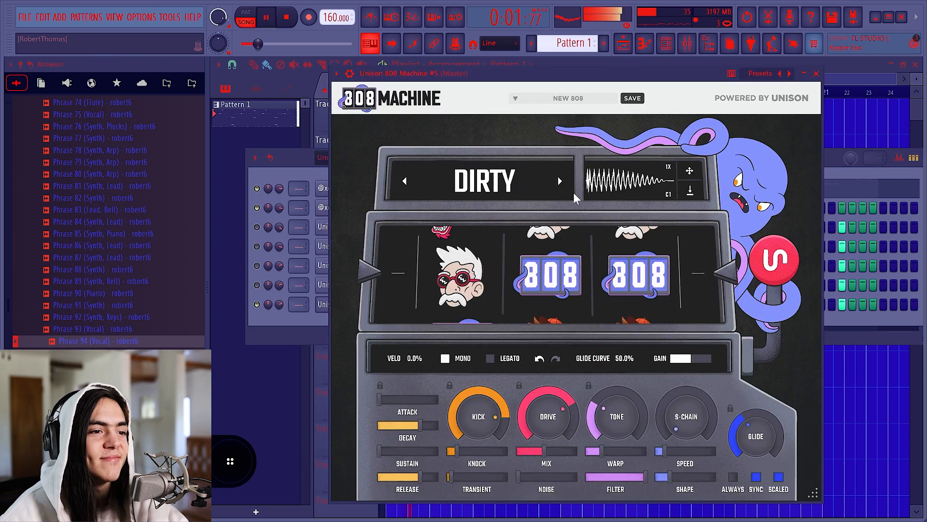
{"action": "left_click_drag", "start_coordinate": [621, 91], "coordinate": [575, 89]}
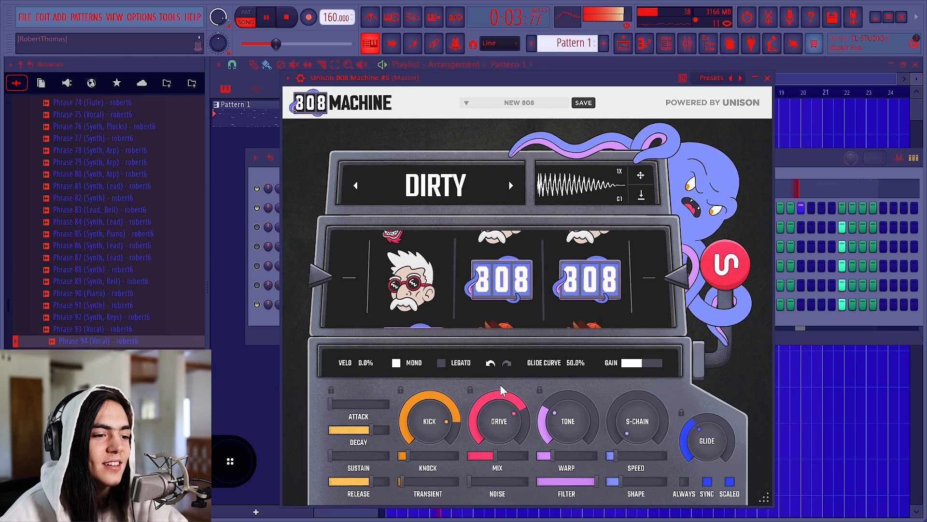
{"action": "left_click_drag", "start_coordinate": [505, 408], "coordinate": [504, 398]}
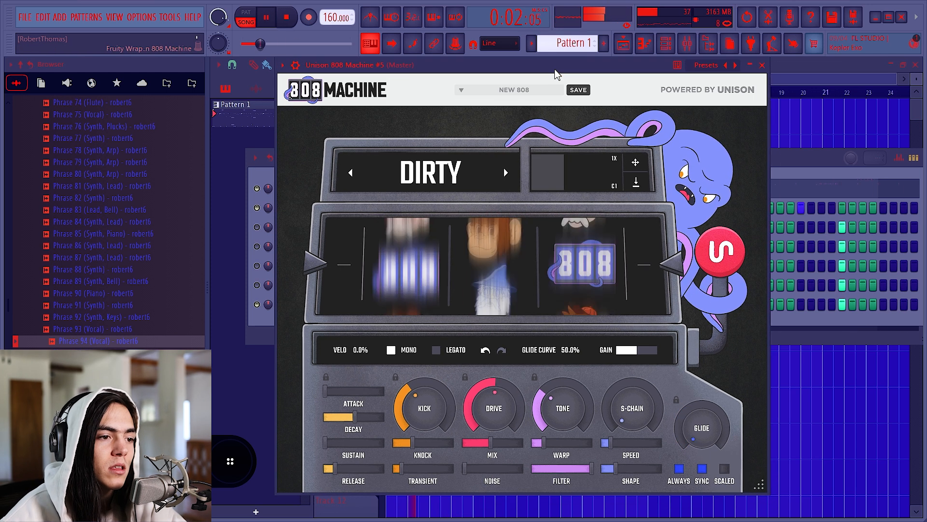
{"action": "left_click_drag", "start_coordinate": [555, 77], "coordinate": [571, 77]}
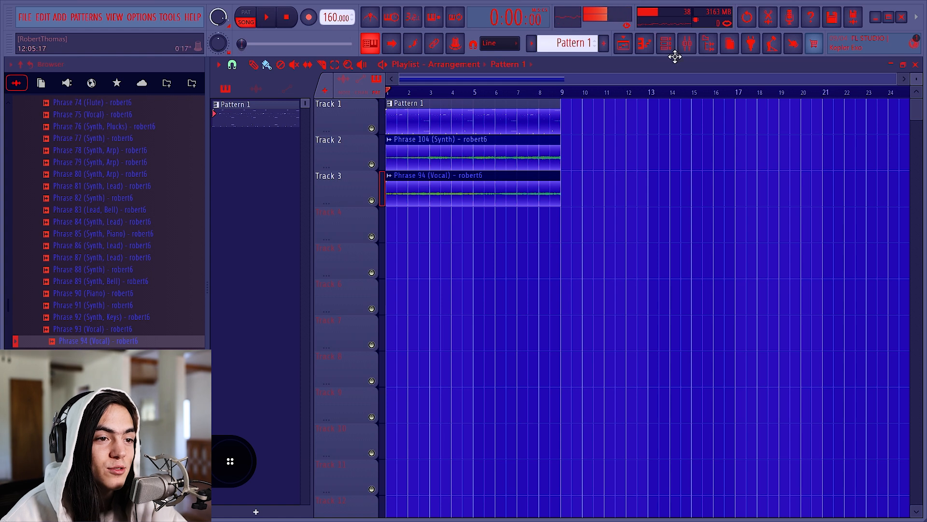
Step: Reopen the fifth 808 Machine from the channel rack and generate another Dirty 808
{"action": "left_click", "coordinate": [667, 45]}
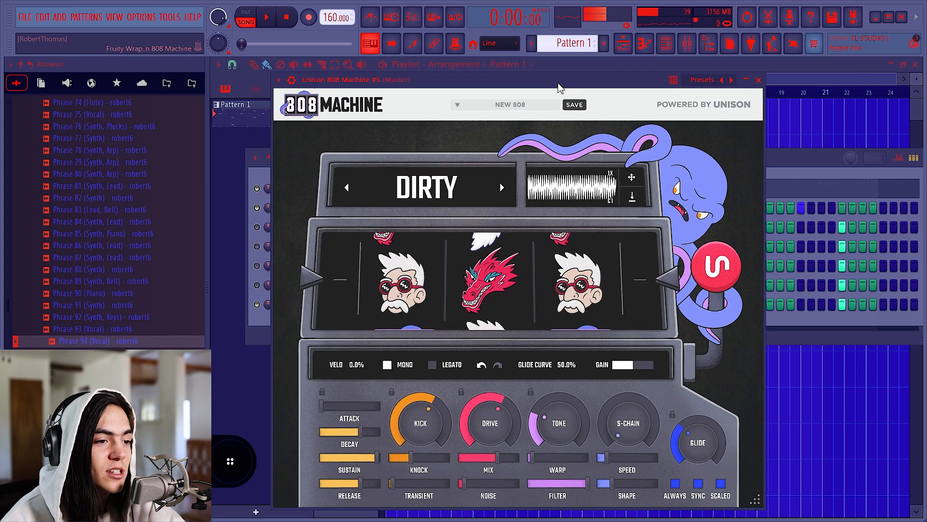
{"action": "left_click", "coordinate": [735, 267]}
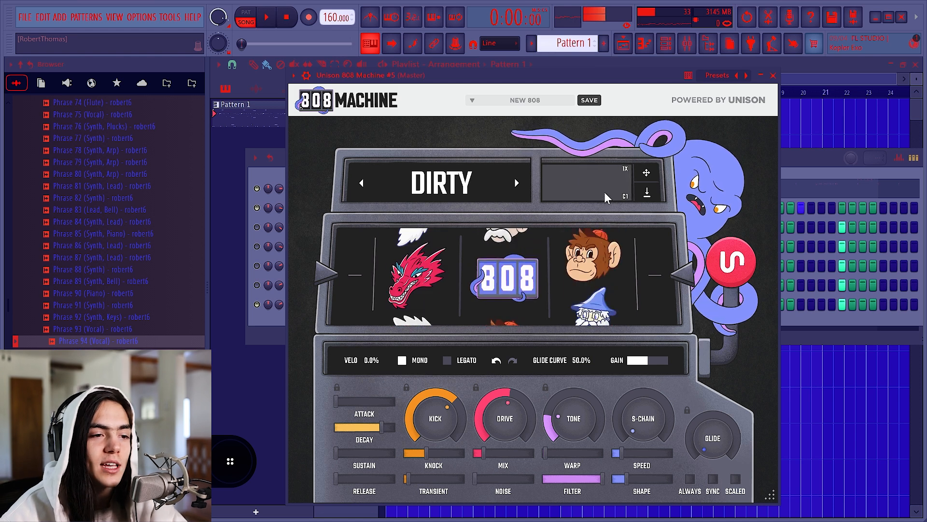
{"action": "mouse_move", "coordinate": [561, 86]}
{"action": "left_mouse_down"}
{"action": "mouse_move", "coordinate": [581, 103]}
{"action": "mouse_move", "coordinate": [550, 75]}
{"action": "left_mouse_up"}
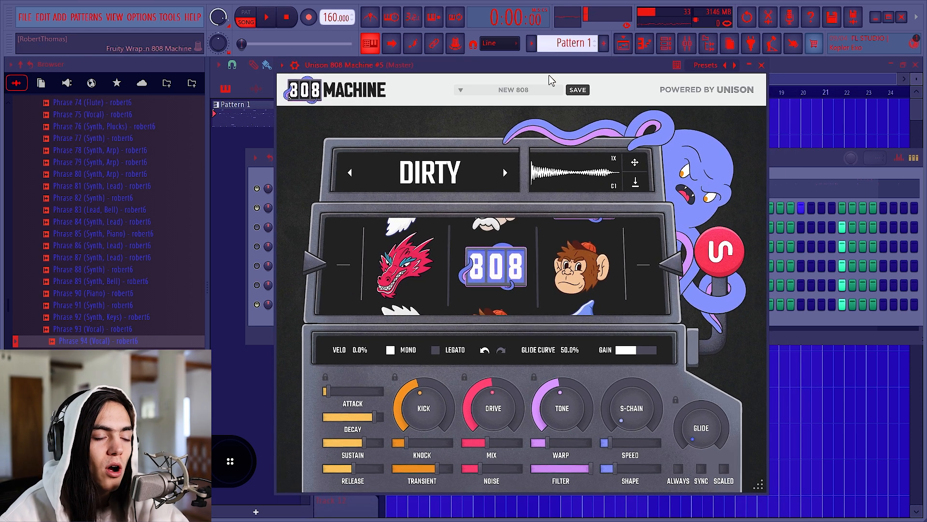
Step: Browse the neighbouring styles of the fifth 808 Machine and return to Dirty
{"action": "left_click", "coordinate": [507, 174]}
{"action": "left_click", "coordinate": [507, 175]}
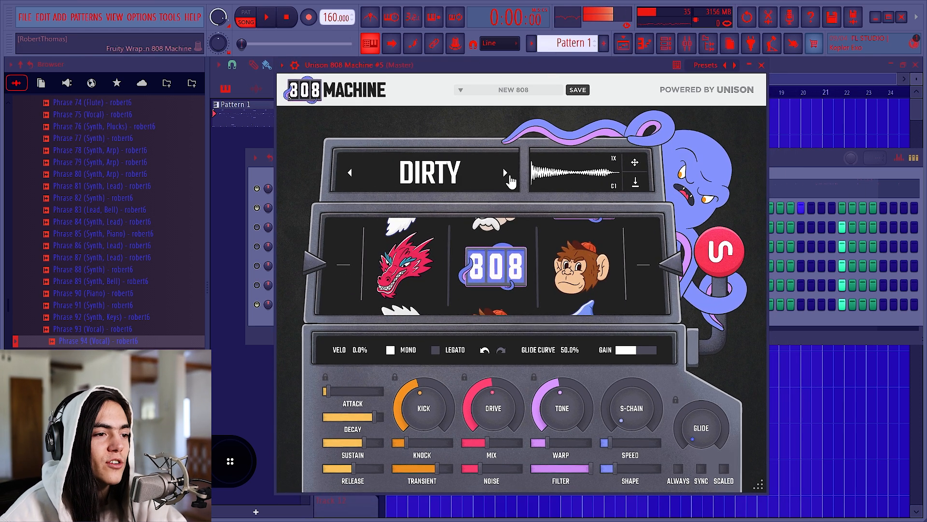
{"action": "left_click", "coordinate": [348, 175]}
{"action": "left_click", "coordinate": [505, 172]}
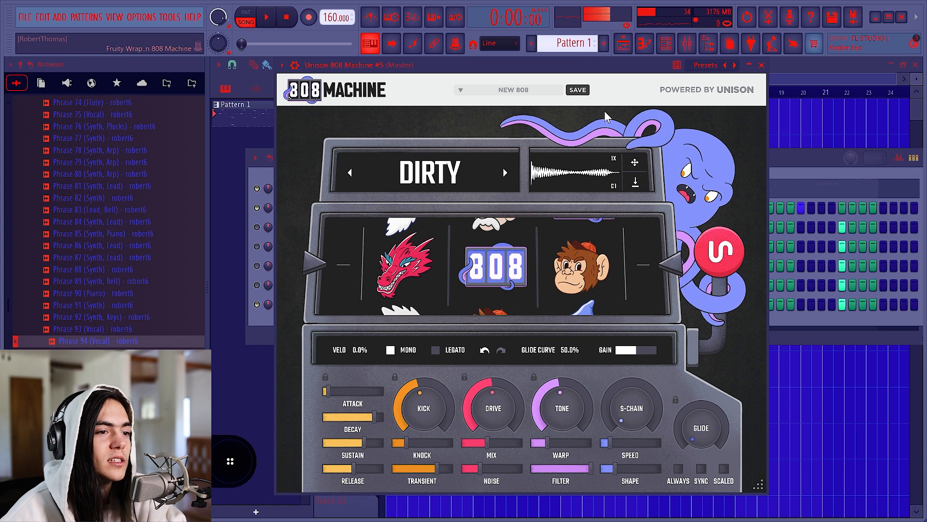
Step: Reposition the fifth 808 Machine's window and stop the beat's playback
{"action": "left_click_drag", "start_coordinate": [622, 72], "coordinate": [637, 66]}
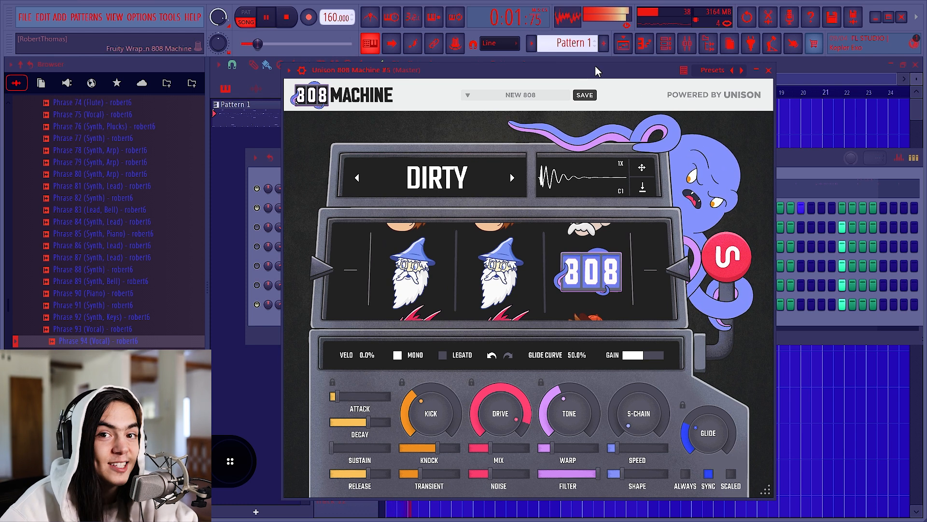
{"action": "left_click_drag", "start_coordinate": [606, 78], "coordinate": [612, 80]}
{"action": "key", "text": "space"}
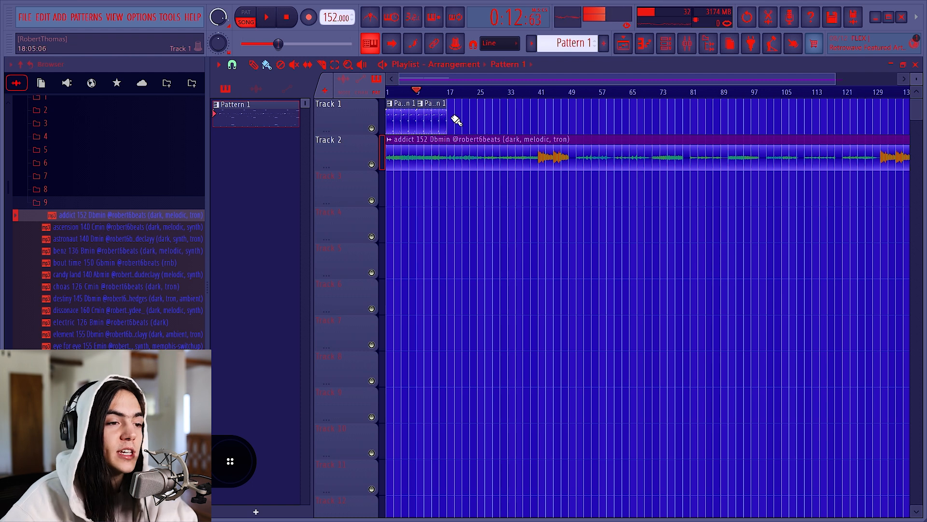
Step: Repeat the Pattern 1 clips on track 1 past bar 17 in the playlist
{"action": "scroll", "coordinate": [457, 120], "scroll_direction": "down", "scroll_amount": 1}
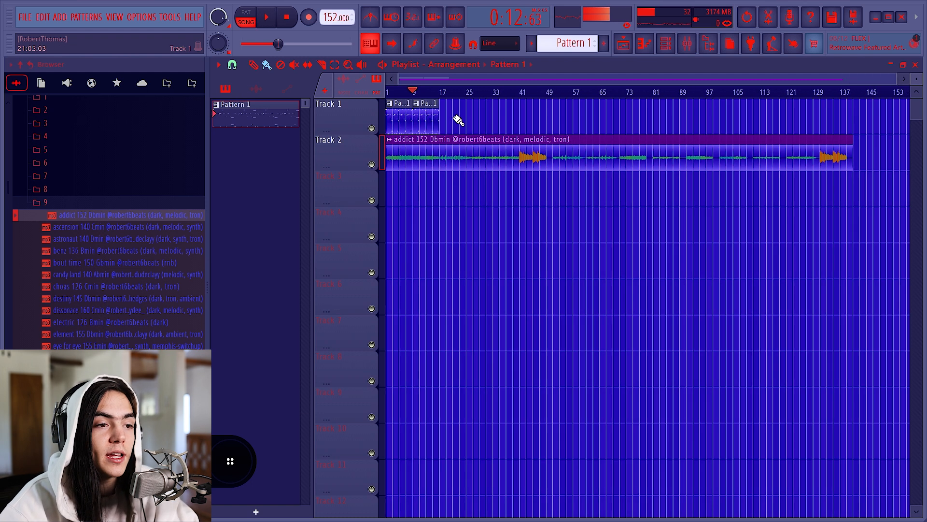
{"action": "key", "text": "ctrl+b"}
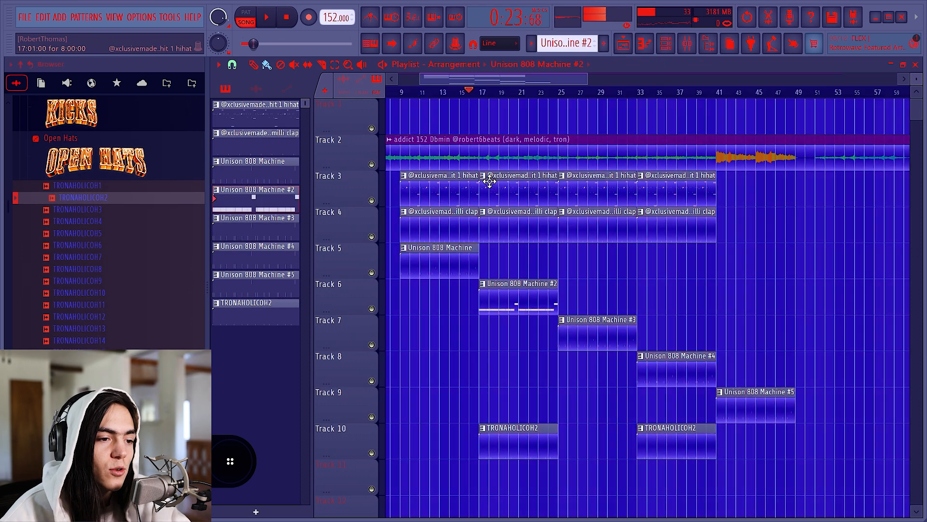
Step: Duplicate the hi-hat, clap and TRONAHOLICOH2 clips from bars 33–41 into bars 41–49
{"action": "scroll", "coordinate": [488, 182], "scroll_direction": "down", "scroll_amount": 2}
{"action": "scroll", "coordinate": [430, 215], "scroll_direction": "up", "scroll_amount": 2}
{"action": "scroll", "coordinate": [481, 213], "scroll_direction": "down", "scroll_amount": 4}
{"action": "left_click_drag", "start_coordinate": [574, 203], "coordinate": [585, 232]}
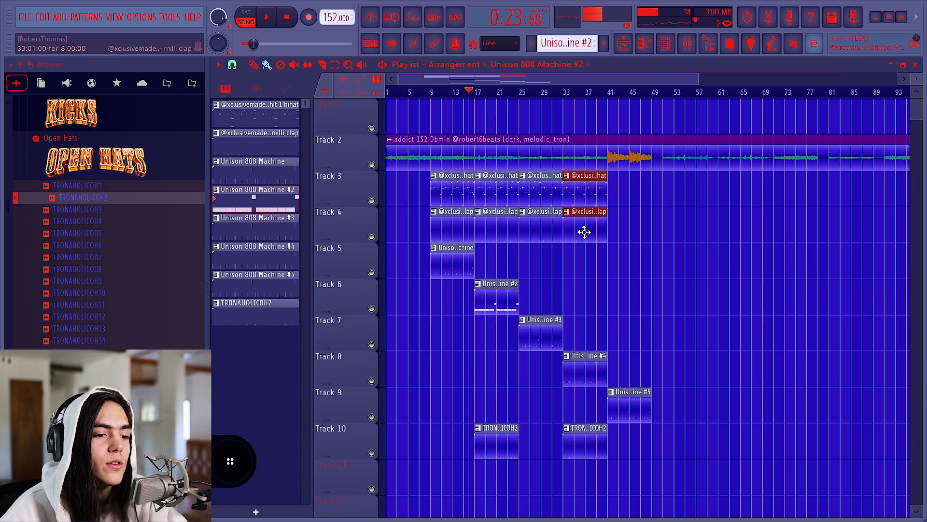
{"action": "key", "text": "ctrl+b"}
{"action": "left_click", "coordinate": [596, 438], "text": "ctrl"}
{"action": "key", "text": "ctrl+b"}
{"action": "key", "text": "ctrl+a"}
{"action": "key", "text": "ctrl+d"}
{"action": "scroll", "coordinate": [476, 285], "scroll_direction": "up", "scroll_amount": 3}
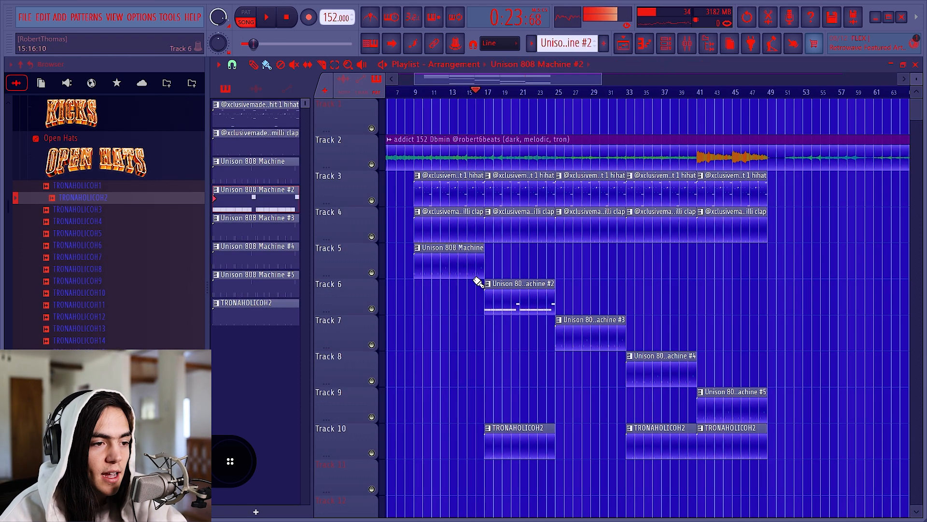
{"action": "left_click", "coordinate": [453, 262], "text": "ctrl"}
{"action": "left_click", "coordinate": [522, 288], "text": "ctrl+shift"}
{"action": "left_click", "coordinate": [603, 335], "text": "ctrl+shift"}
{"action": "left_click", "coordinate": [669, 372], "text": "ctrl+shift"}
{"action": "left_click", "coordinate": [745, 410], "text": "ctrl+shift"}
{"action": "key", "text": "ctrl+d"}
{"action": "scroll", "coordinate": [637, 321], "scroll_direction": "down", "scroll_amount": 3}
{"action": "scroll", "coordinate": [420, 232], "scroll_direction": "up", "scroll_amount": 4}
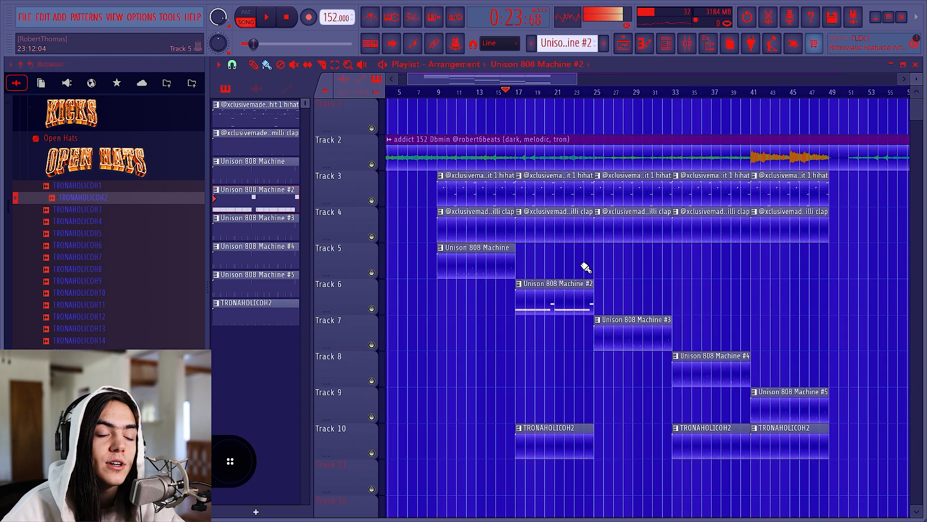
Step: Open the first Unison 808 Machine clip in the piano roll and extend all its notes to legato
{"action": "scroll", "coordinate": [483, 285], "scroll_direction": "down", "scroll_amount": 2}
{"action": "double_click", "coordinate": [465, 261]}
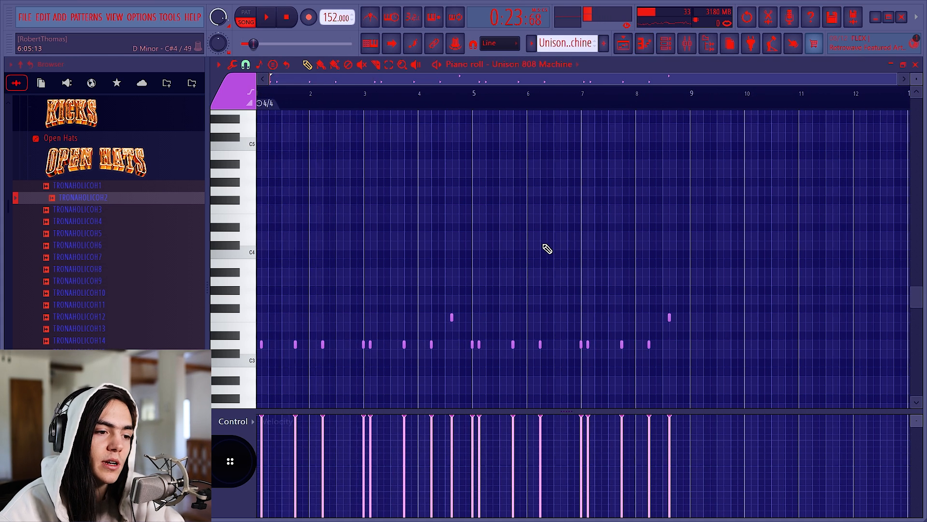
{"action": "scroll", "coordinate": [562, 253], "scroll_direction": "down", "scroll_amount": 2}
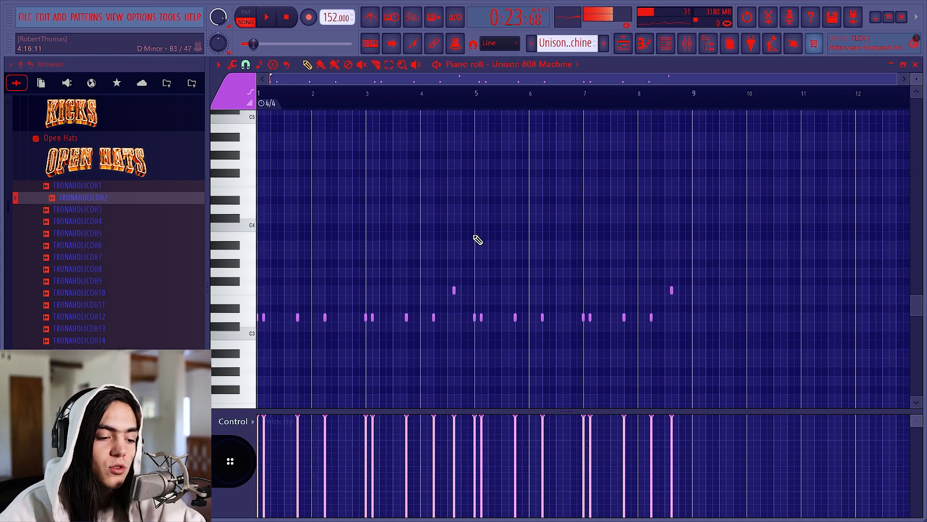
{"action": "key", "text": "ctrl+l"}
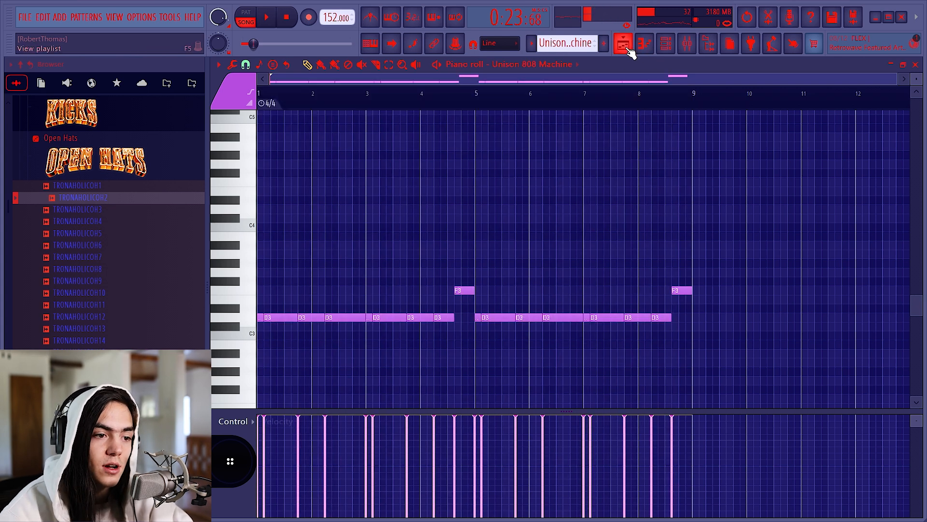
{"action": "scroll", "coordinate": [424, 332], "scroll_direction": "up", "scroll_amount": 4}
{"action": "scroll", "coordinate": [442, 300], "scroll_direction": "down", "scroll_amount": 4}
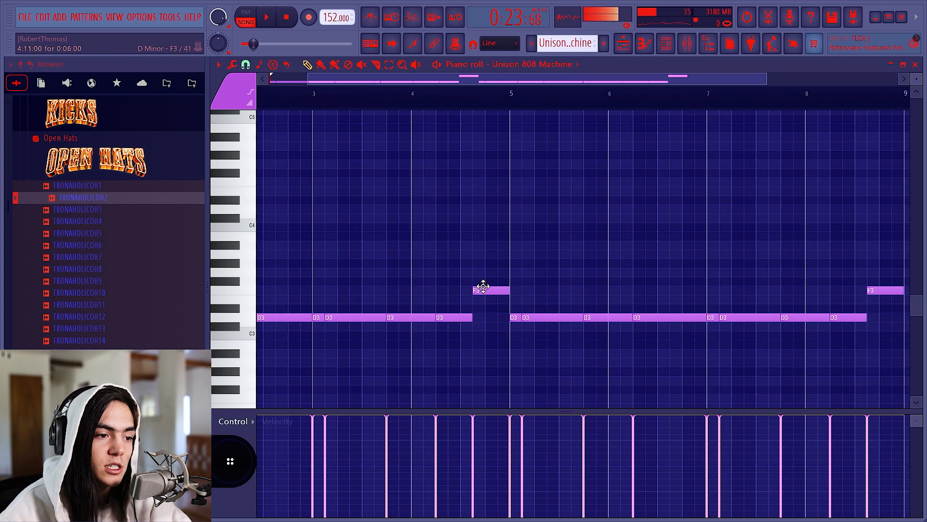
{"action": "key", "text": "ctrl+a"}
{"action": "key", "text": "ctrl+d"}
Step: View the first 808 Machine's Clean sound settings, close the plugin and return to the playlist
{"action": "left_click", "coordinate": [634, 46]}
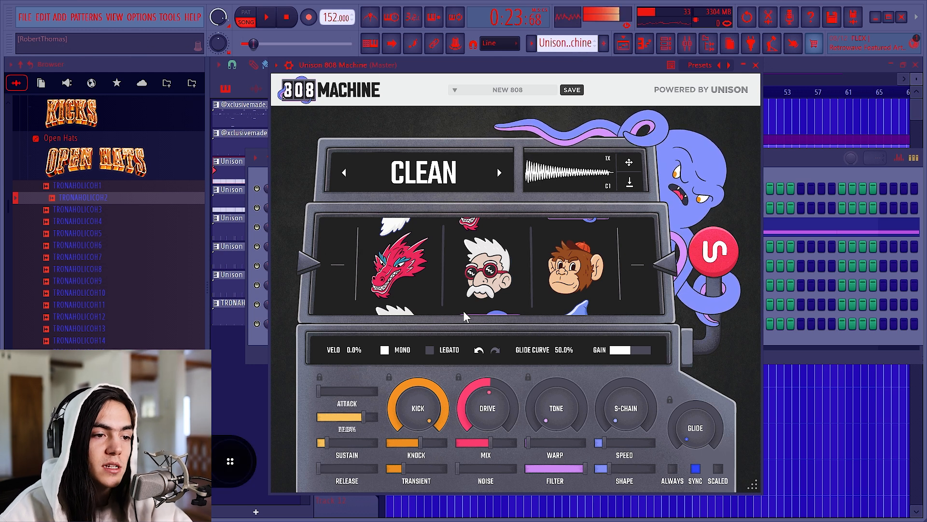
{"action": "left_click", "coordinate": [756, 64]}
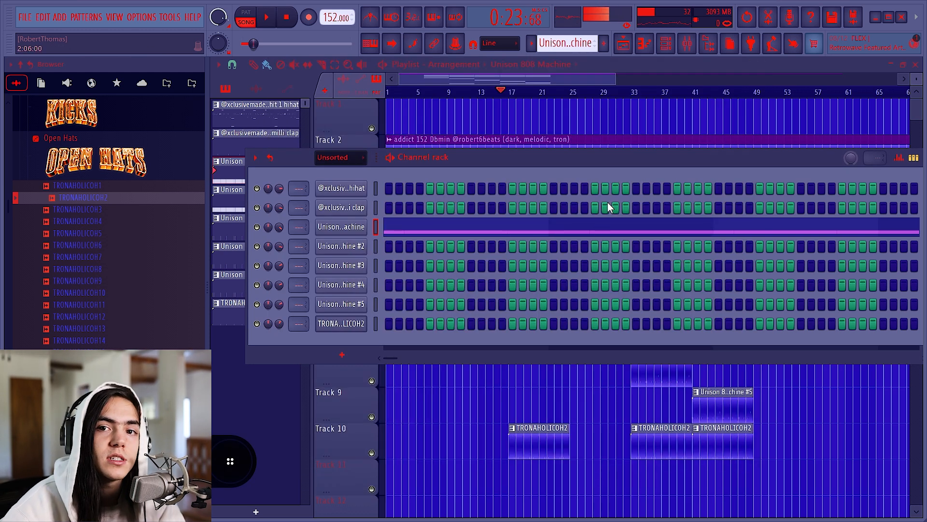
{"action": "left_click", "coordinate": [623, 43]}
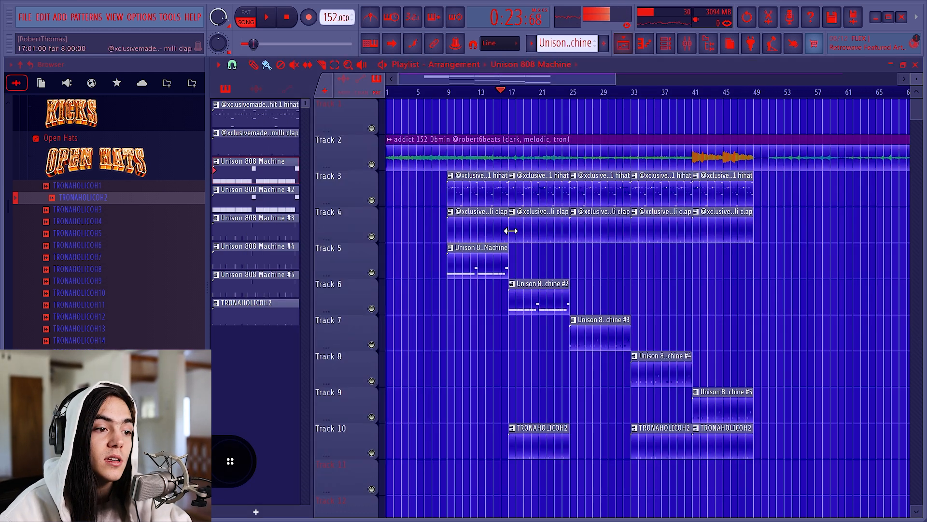
Step: Undo the shortening of the last F3 note in the first 808 Machine's piano roll and return to the playlist
{"action": "left_click", "coordinate": [644, 44]}
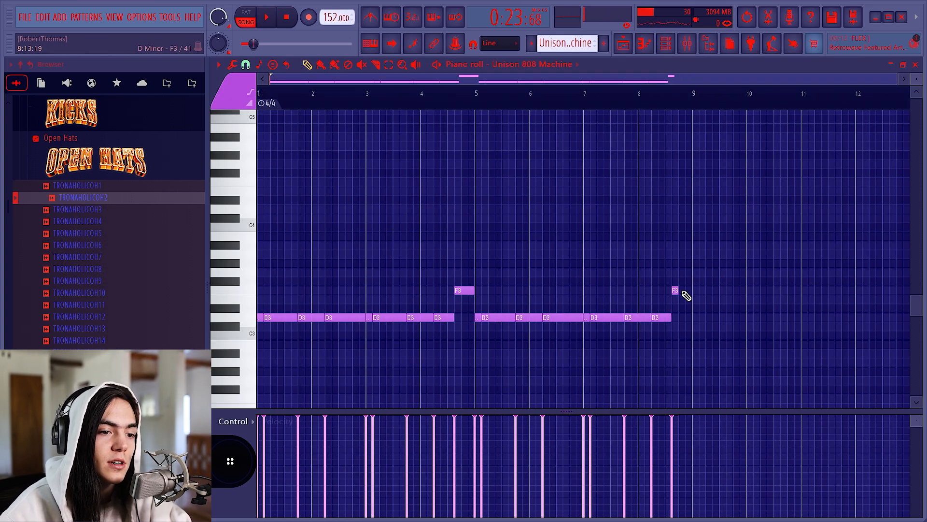
{"action": "key", "text": "ctrl+z"}
{"action": "left_click", "coordinate": [624, 44]}
{"action": "scroll", "coordinate": [550, 280], "scroll_direction": "down", "scroll_amount": 3}
{"action": "scroll", "coordinate": [531, 270], "scroll_direction": "up", "scroll_amount": 3}
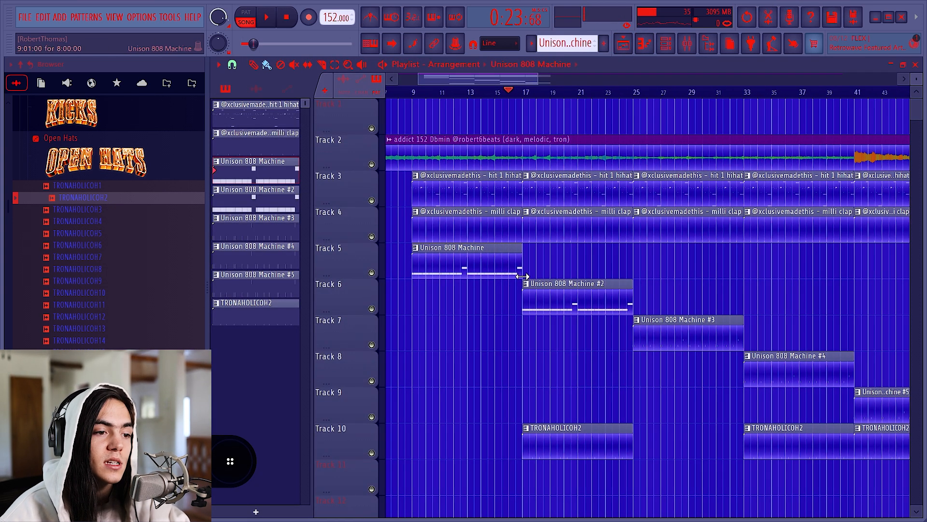
Step: Select the Unison 808 Machine #2 clip's pattern, then open the first Unison 808 Machine from the channel rack and close it
{"action": "scroll", "coordinate": [523, 275], "scroll_direction": "up", "scroll_amount": 2}
{"action": "scroll", "coordinate": [532, 168], "scroll_direction": "down", "scroll_amount": 2}
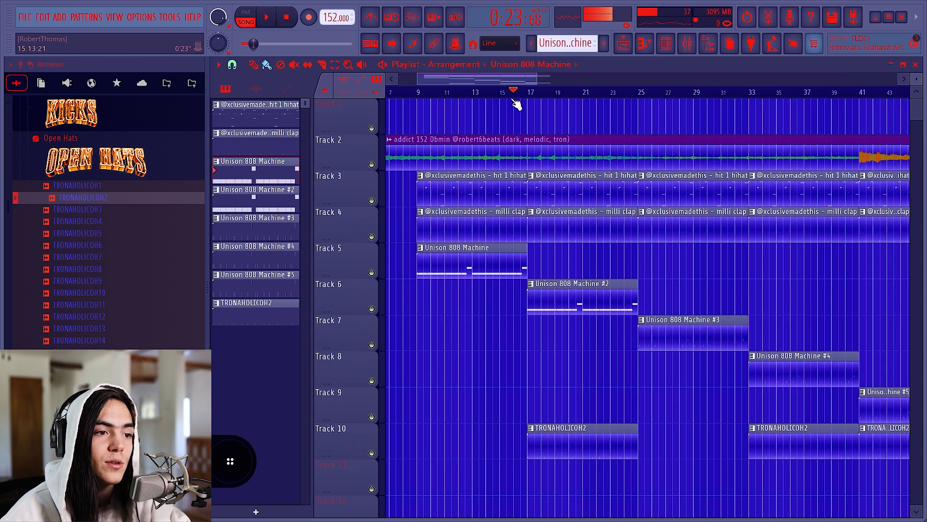
{"action": "scroll", "coordinate": [530, 252], "scroll_direction": "up", "scroll_amount": 2}
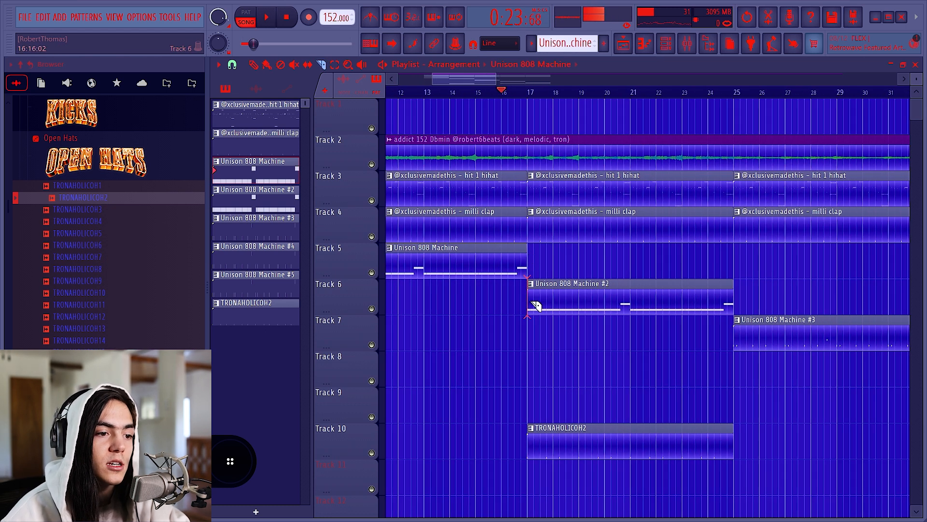
{"action": "left_click", "coordinate": [552, 298]}
{"action": "scroll", "coordinate": [602, 232], "scroll_direction": "down", "scroll_amount": 3}
{"action": "key", "text": "F6"}
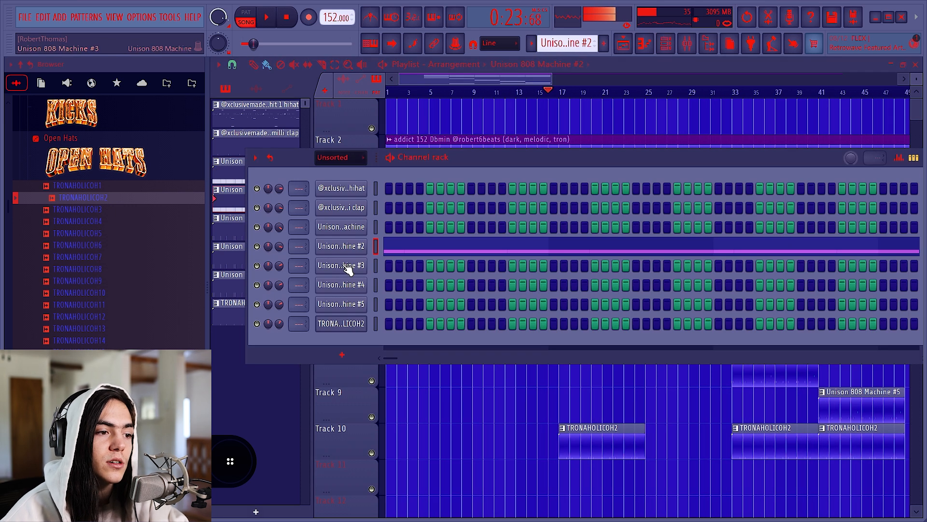
{"action": "left_click", "coordinate": [351, 232]}
{"action": "left_click", "coordinate": [757, 67]}
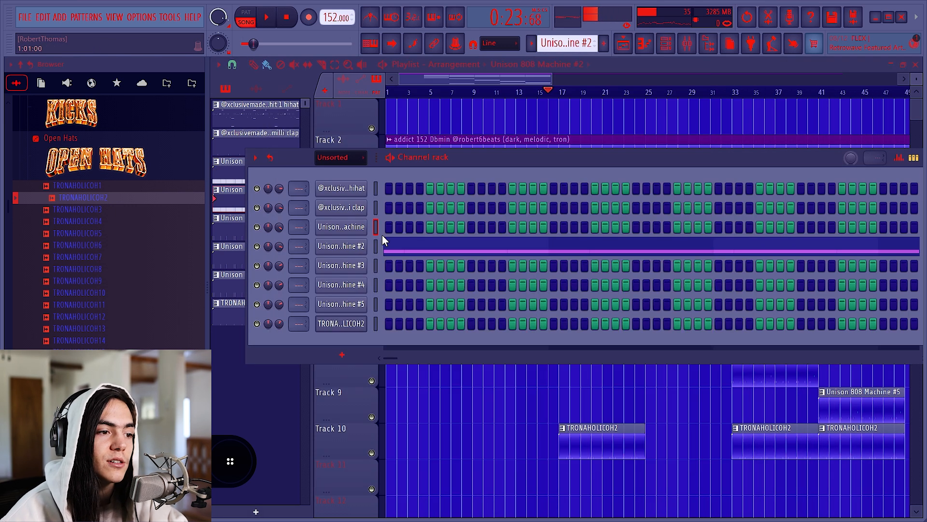
Step: View the sound settings of Unison 808 Machine #2 and #3 in turn, closing each plugin
{"action": "left_click", "coordinate": [343, 249]}
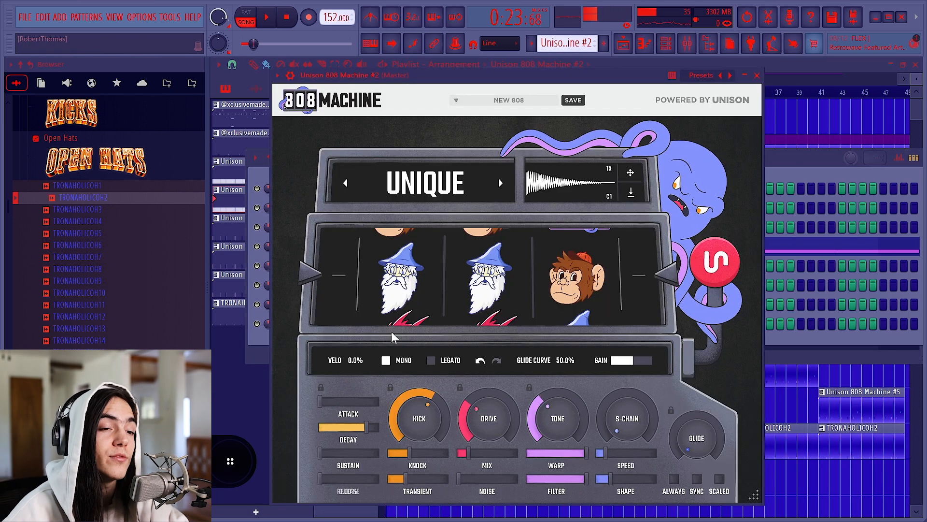
{"action": "left_click", "coordinate": [756, 76]}
{"action": "left_click", "coordinate": [343, 265]}
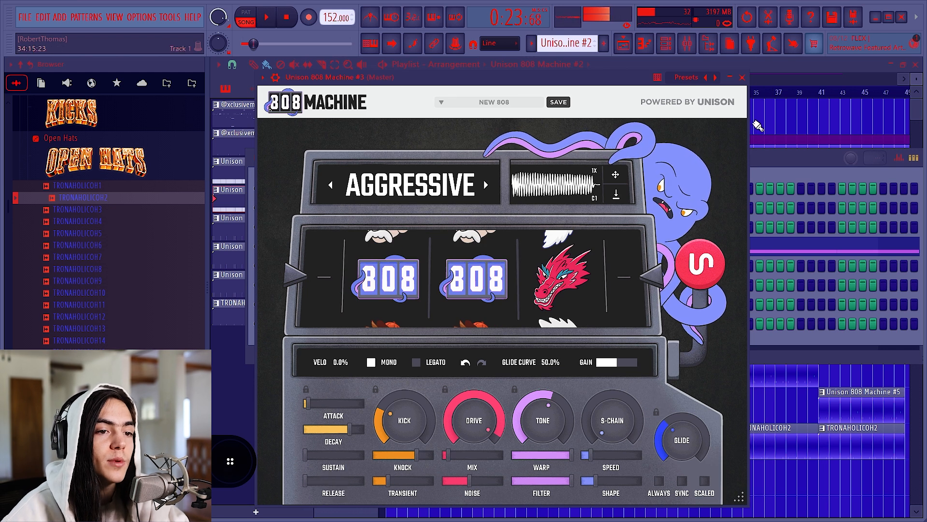
{"action": "left_click", "coordinate": [743, 78]}
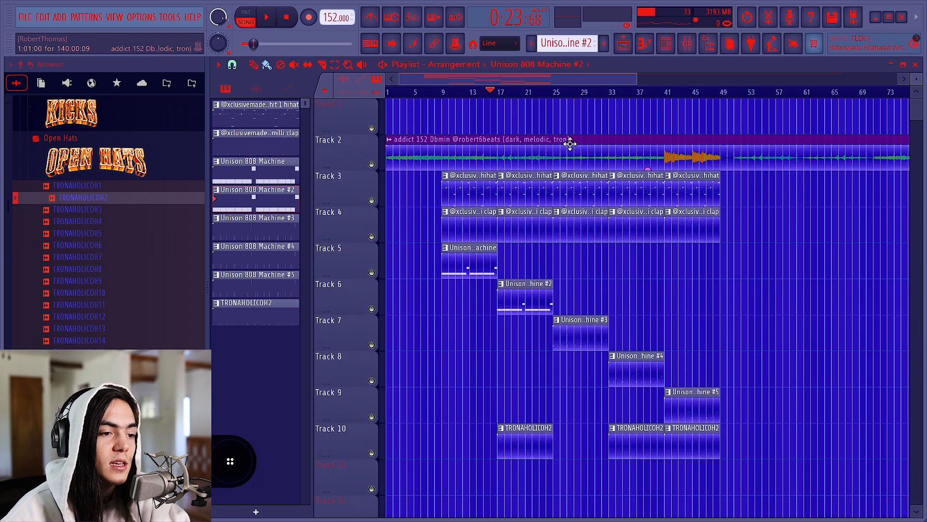
Step: Slice the melody clip on Track 2 at bar 49 and delete everything after the cut
{"action": "scroll", "coordinate": [556, 140], "scroll_direction": "down", "scroll_amount": 2}
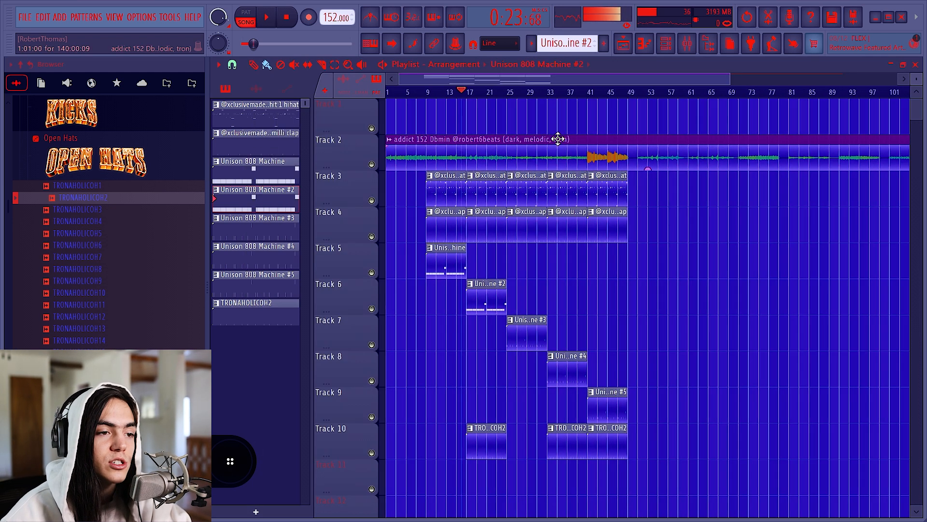
{"action": "scroll", "coordinate": [540, 141], "scroll_direction": "down", "scroll_amount": 2}
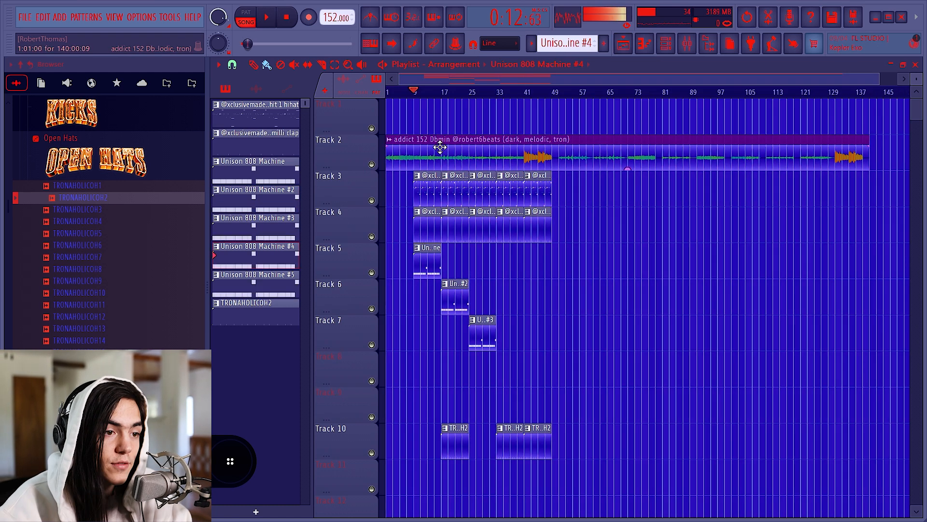
{"action": "scroll", "coordinate": [569, 166], "scroll_direction": "up", "scroll_amount": 1}
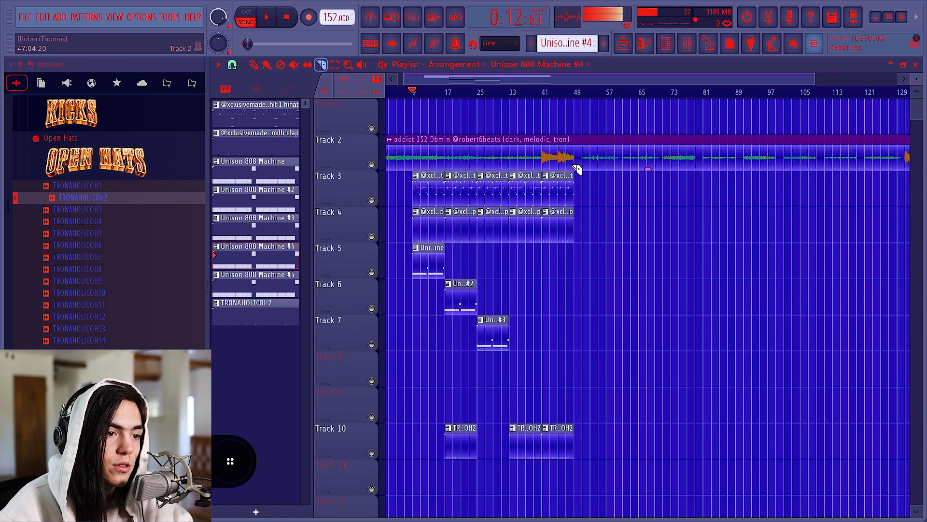
{"action": "left_click_drag", "start_coordinate": [574, 163], "coordinate": [574, 166]}
{"action": "key", "text": "b"}
{"action": "right_click", "coordinate": [594, 157]}
Step: Duplicate the entire 48-bar arrangement twice, placing the copies back to back from bar 49
{"action": "key", "text": "ctrl+a"}
{"action": "key", "text": "ctrl+b"}
{"action": "key", "text": "ctrl+b"}
{"action": "scroll", "coordinate": [745, 100], "scroll_direction": "down", "scroll_amount": 1}
Step: Cut an eight-bar section out of the third melody repeat so its final section runs from bar 129 to 137
{"action": "left_click", "coordinate": [837, 92]}
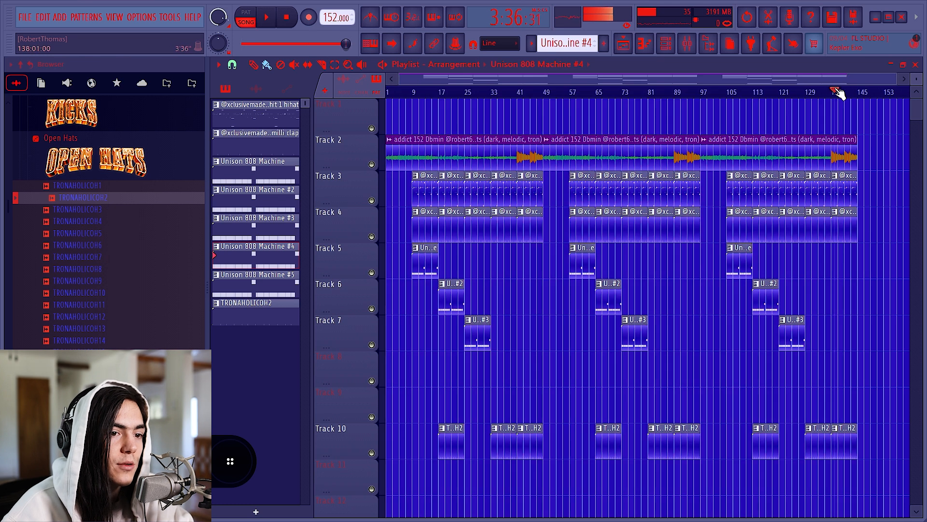
{"action": "key", "text": "ctrl+z"}
{"action": "key", "text": "b"}
{"action": "right_click", "coordinate": [820, 160]}
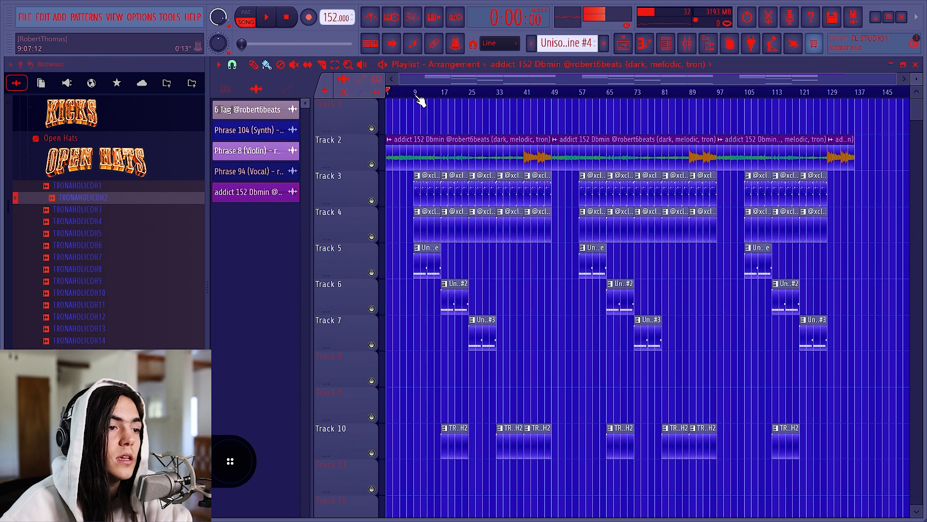
Step: Reposition the playhead near the start of the drums and take Track 7 out of solo
{"action": "left_click_drag", "start_coordinate": [420, 103], "coordinate": [432, 103]}
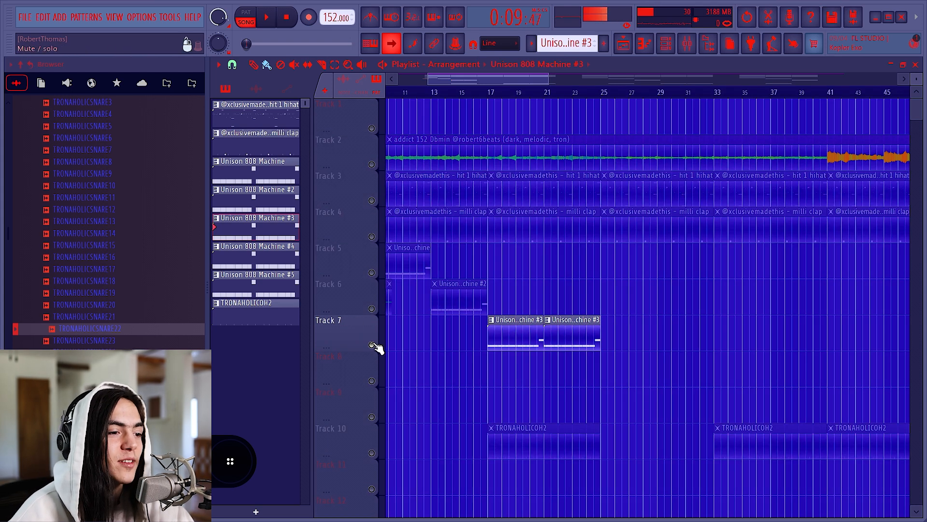
{"action": "right_click", "coordinate": [372, 345]}
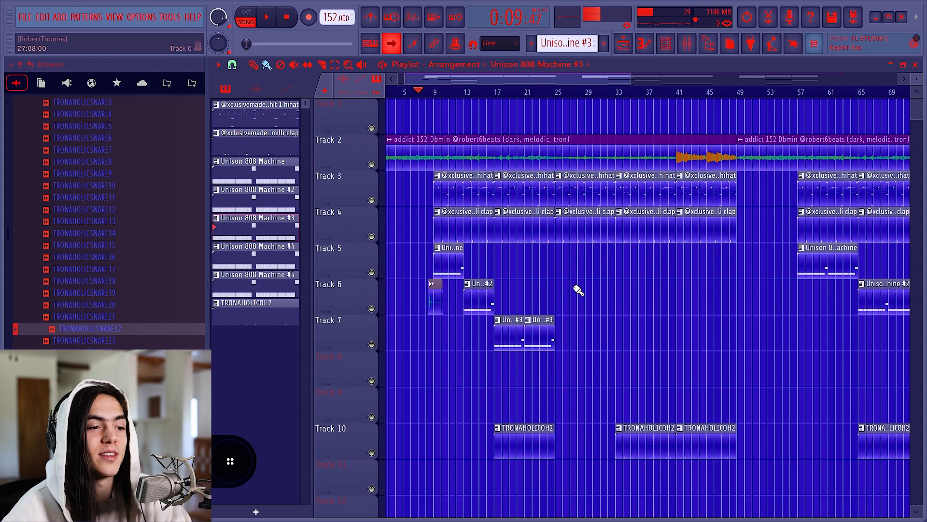